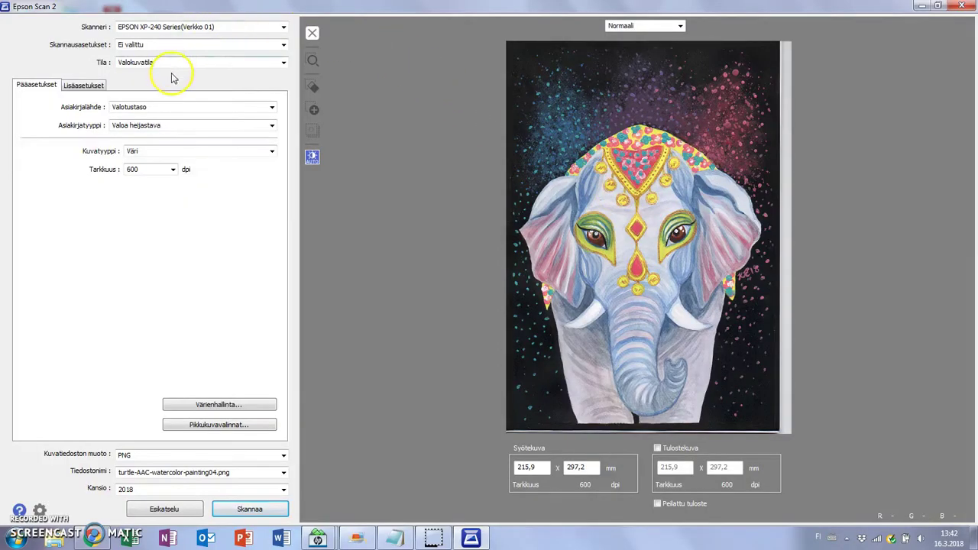
Set the scan's image type to Väri (colour) and its resolution to 600 dpi.
click(200, 152)
click(185, 160)
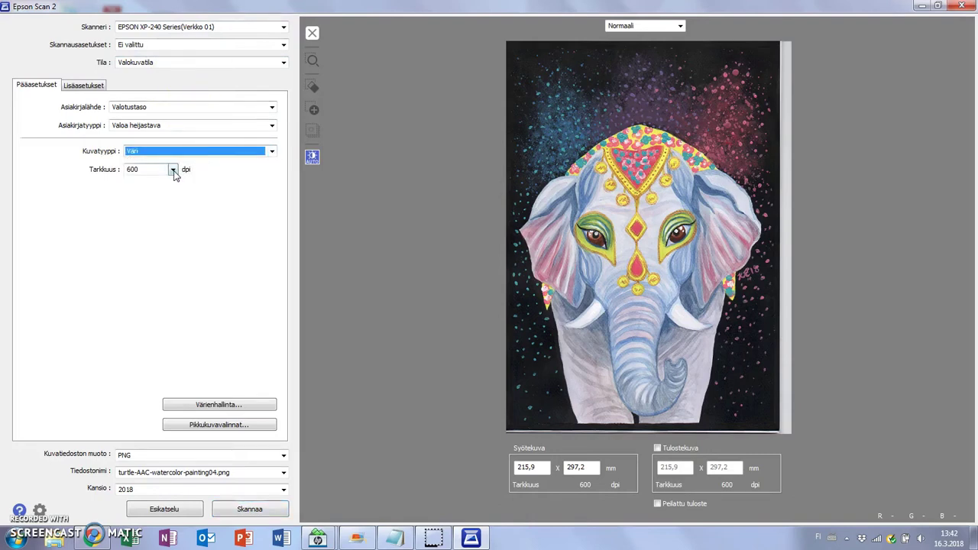
click(174, 169)
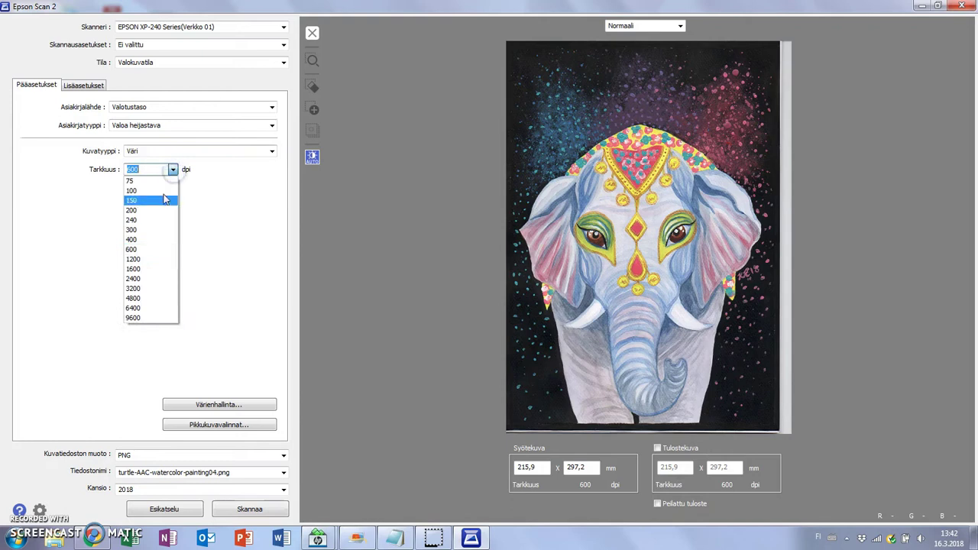
click(137, 248)
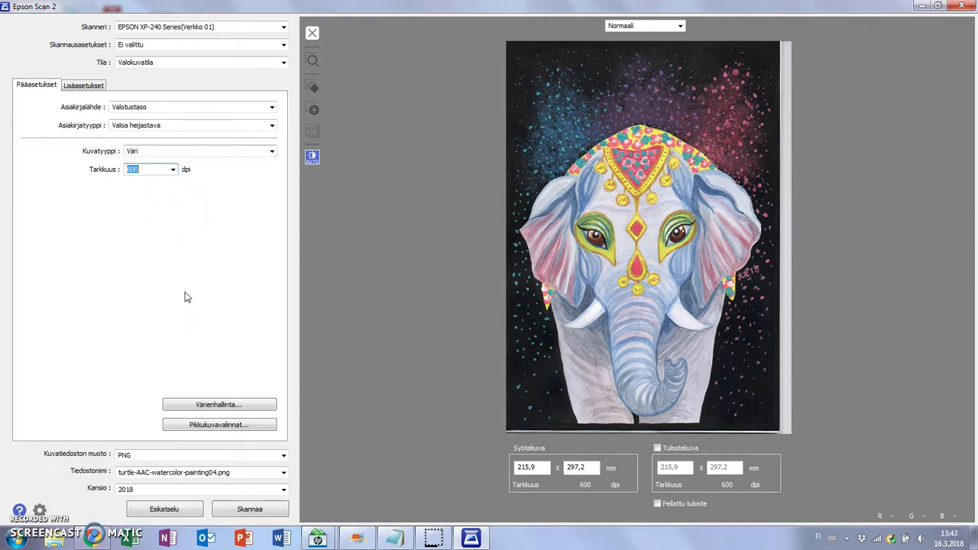
Change the scan's file name prefix to easter-egg-watercolor-painting in the file name settings.
click(283, 473)
click(186, 498)
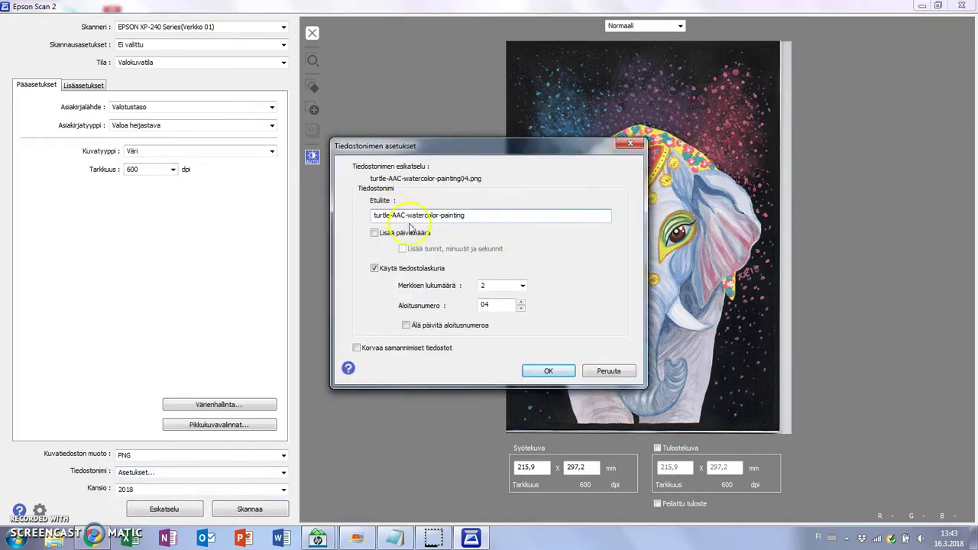
text(easter-)
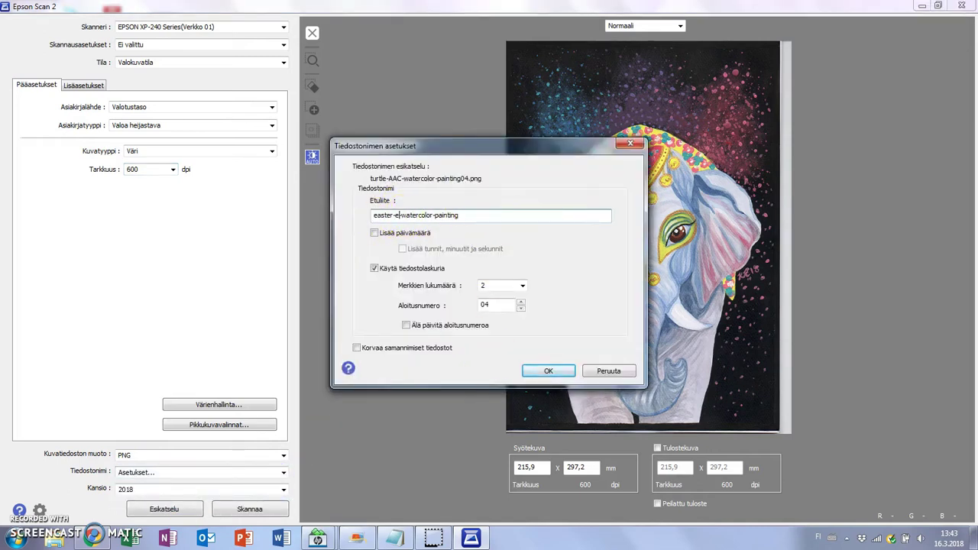
text(egg-)
click(547, 370)
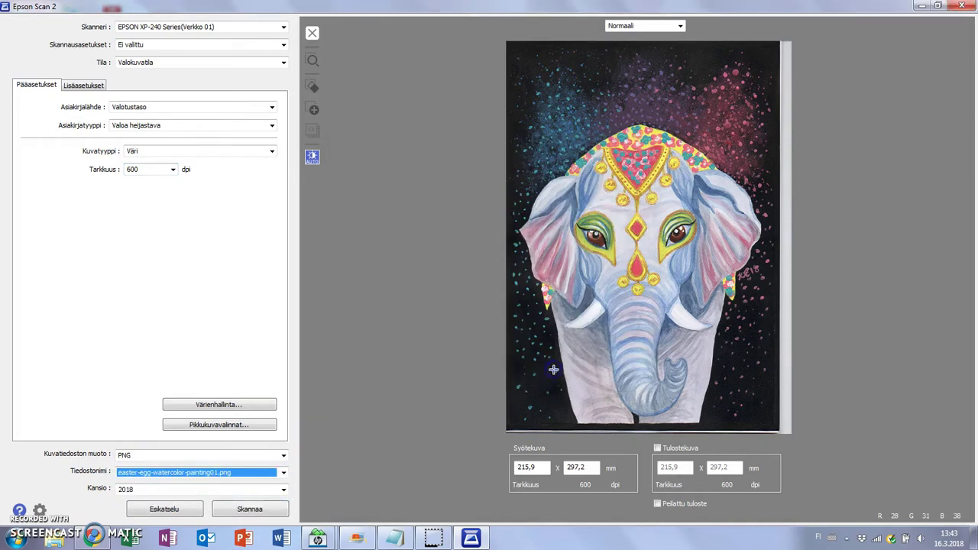
Preview the painting on the scanner and scan it to the PNG file.
click(168, 509)
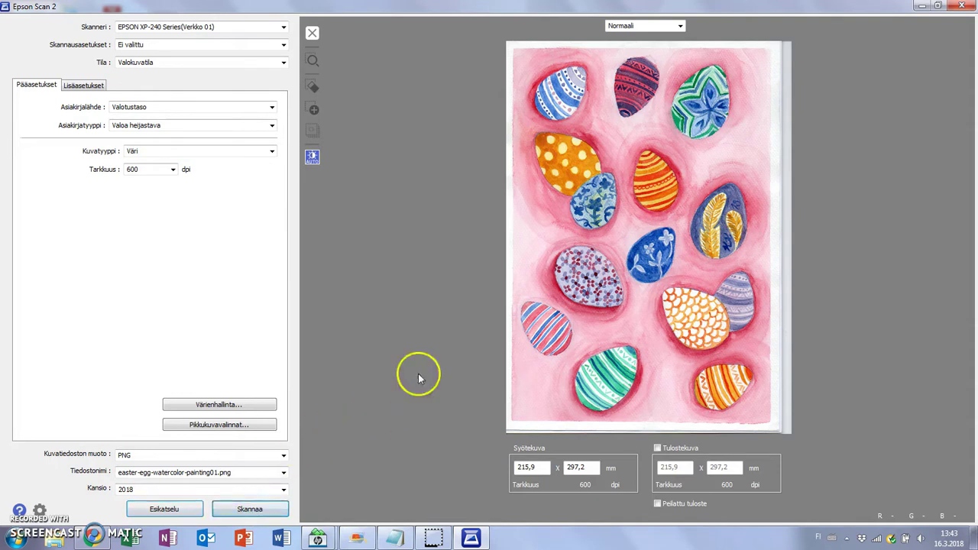
key(Return)
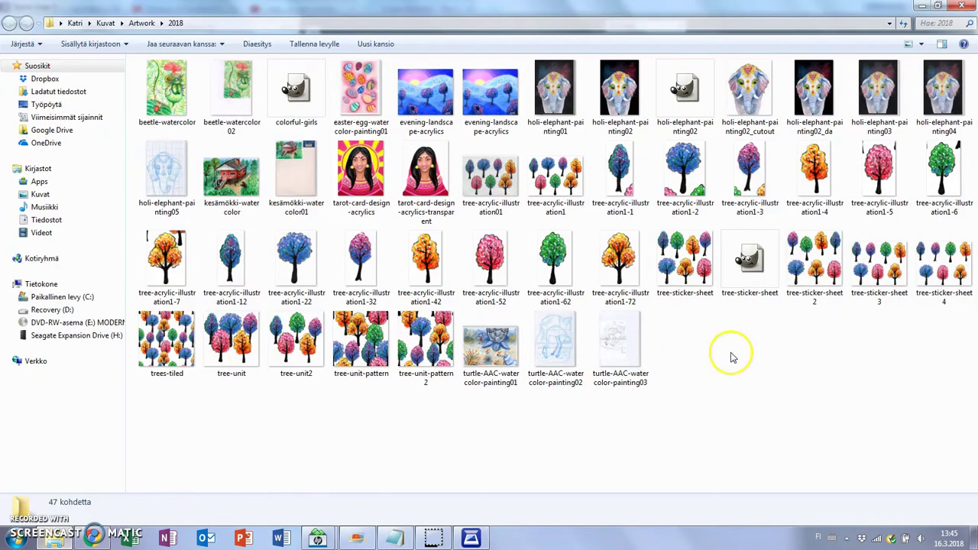
View the scanned easter-egg-watercolor-painting01 from the 2018 folder in the photo viewer, and open it in GIMP for editing.
double_click(360, 92)
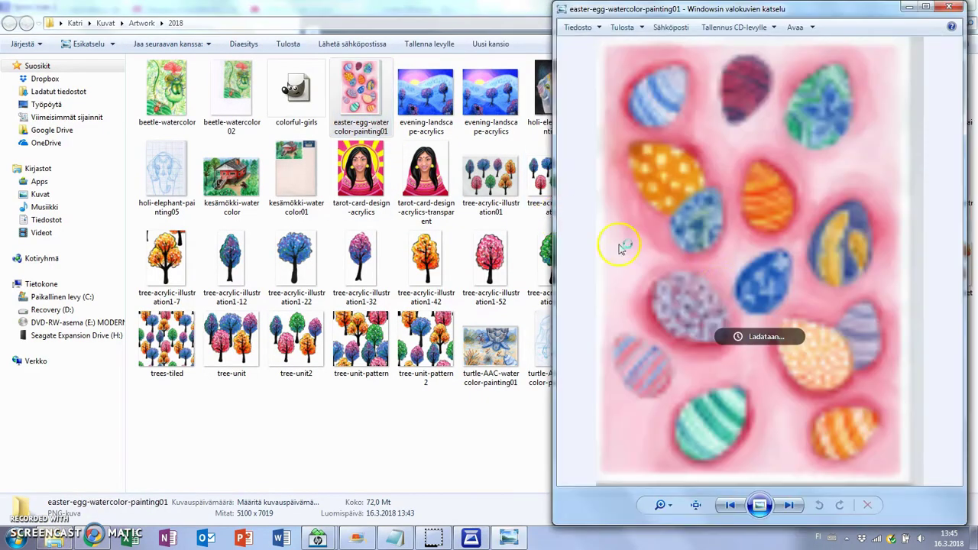
click(948, 8)
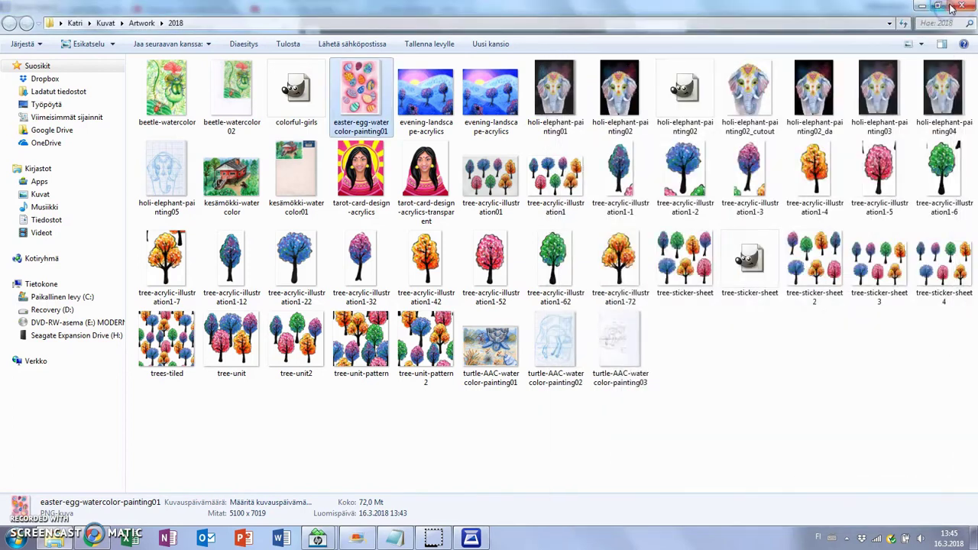
right_click(362, 90)
click(416, 122)
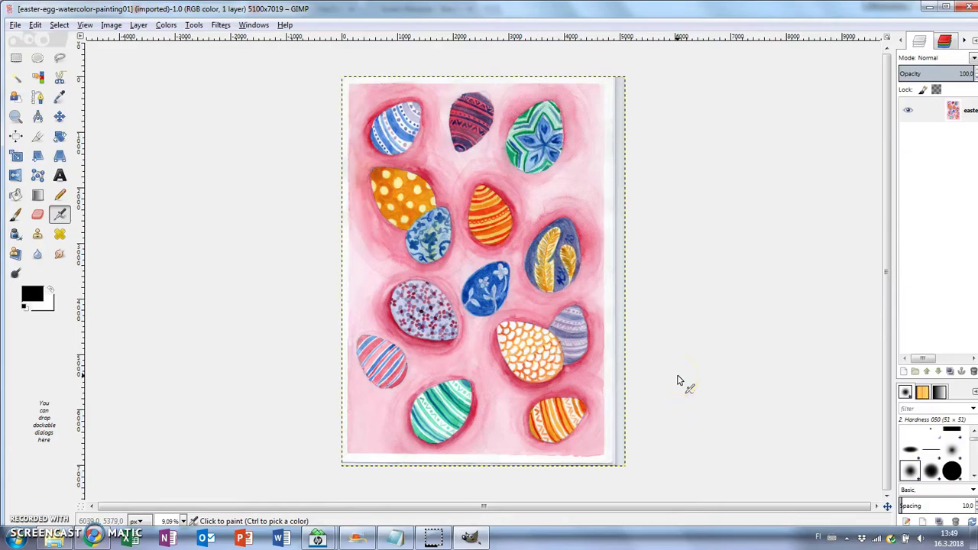
Straighten the scanned painting by rotating the layer -0.27 degrees.
ctrl+scroll(677, 379, up, 1)
scroll(680, 384, up, 3)
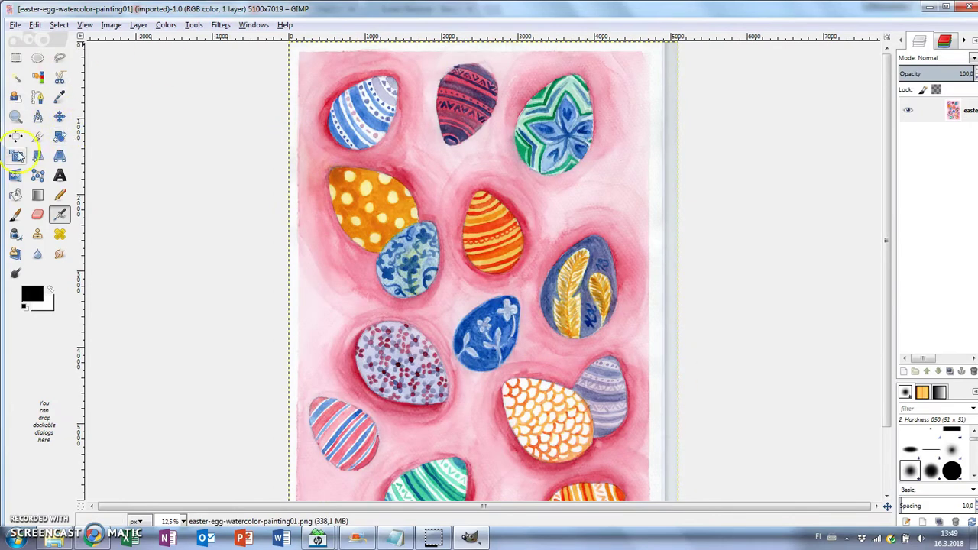
click(56, 136)
drag(289, 103, 290, 103)
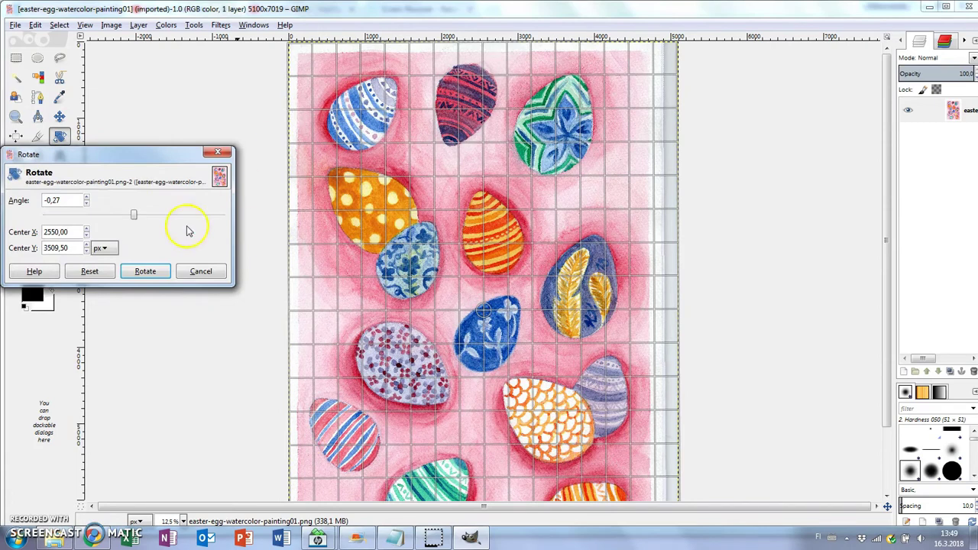
key(Return)
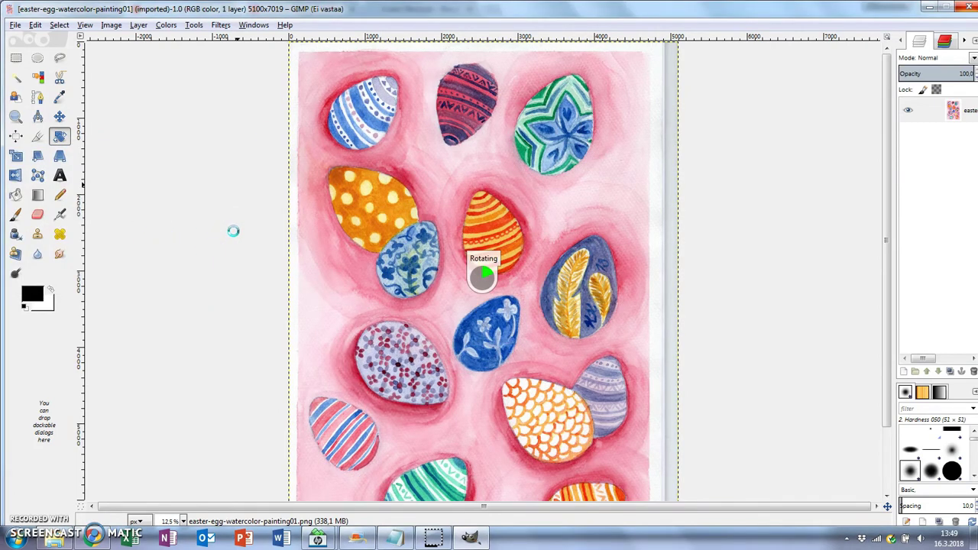
click(60, 116)
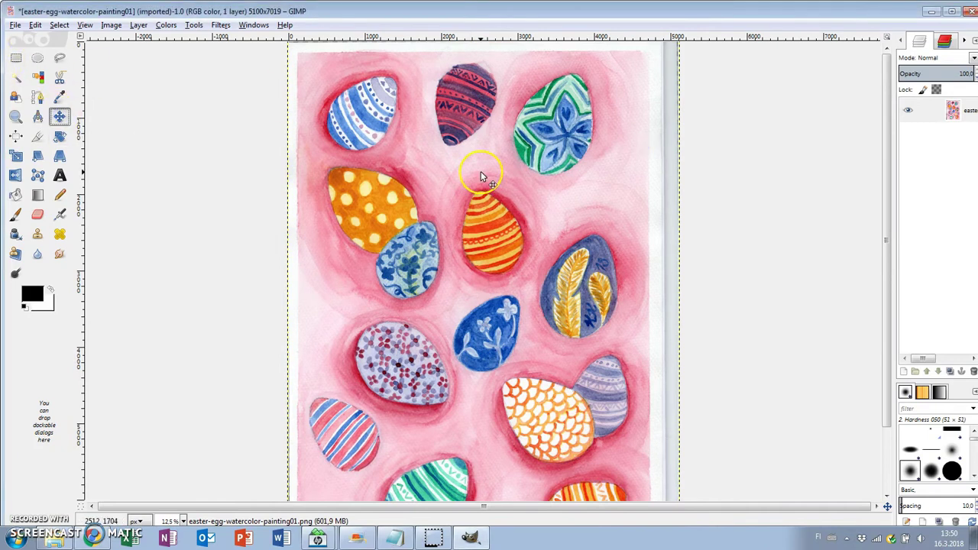
scroll(482, 172, down, 2)
scroll(483, 173, up, 2)
Open the color Levels adjustment and pick the white point from the paper margin beside the painting.
click(166, 24)
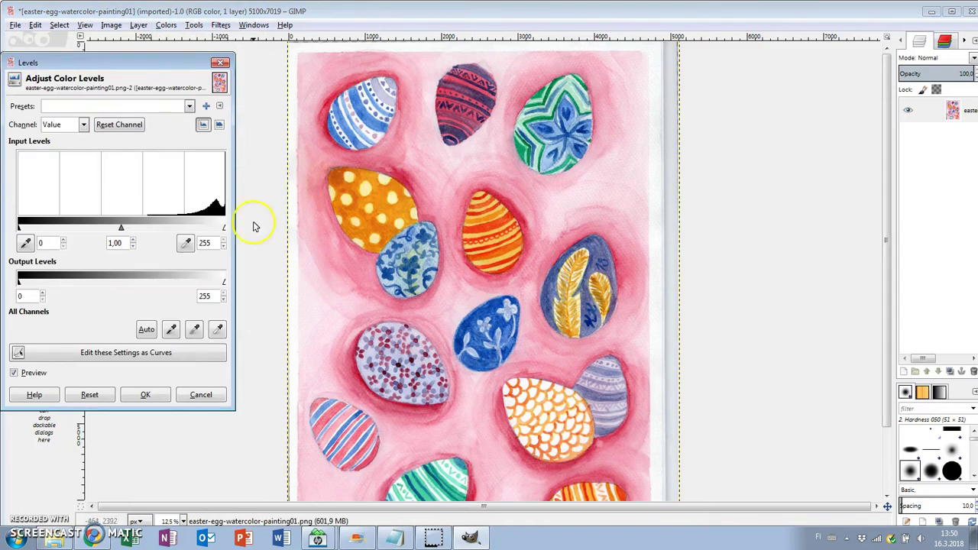
click(215, 337)
click(653, 220)
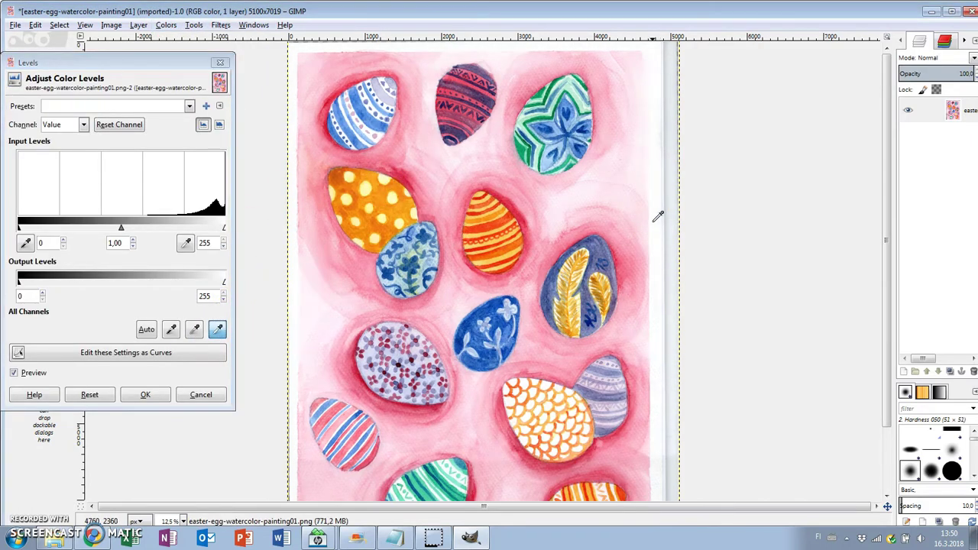
scroll(658, 217, down, 3)
scroll(658, 217, up, 3)
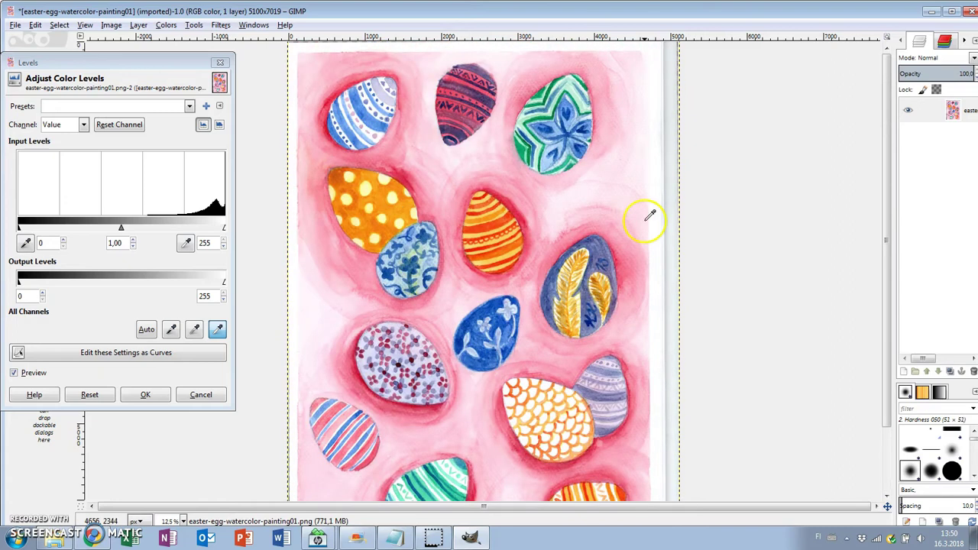
Pick the black point from a dark spot in the painting and finish the Levels adjustment.
click(171, 329)
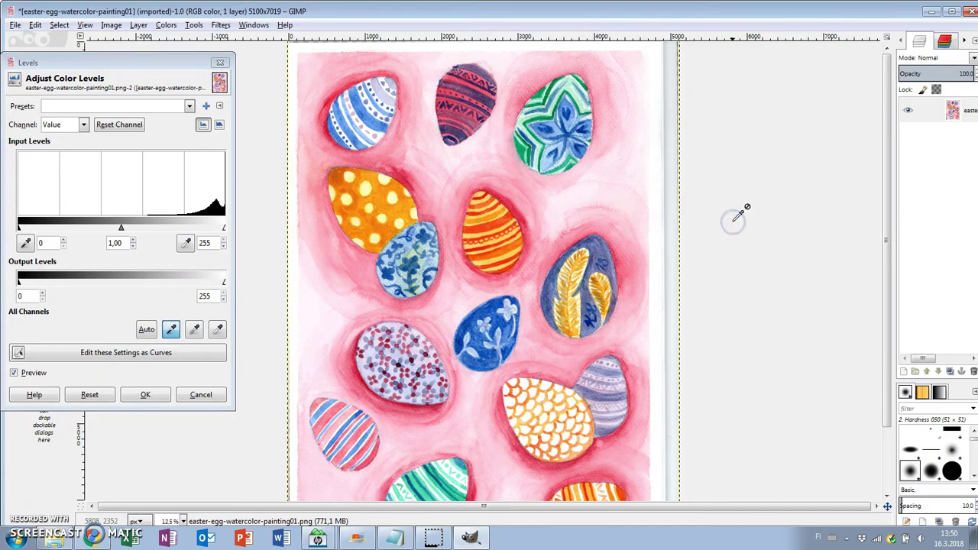
scroll(737, 216, up, 1)
scroll(738, 216, down, 8)
click(362, 198)
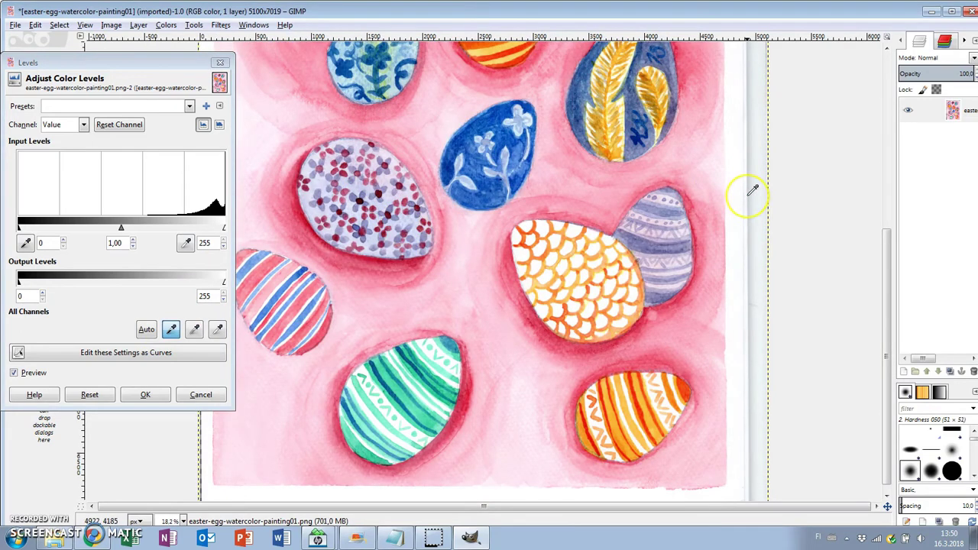
scroll(752, 189, down, 2)
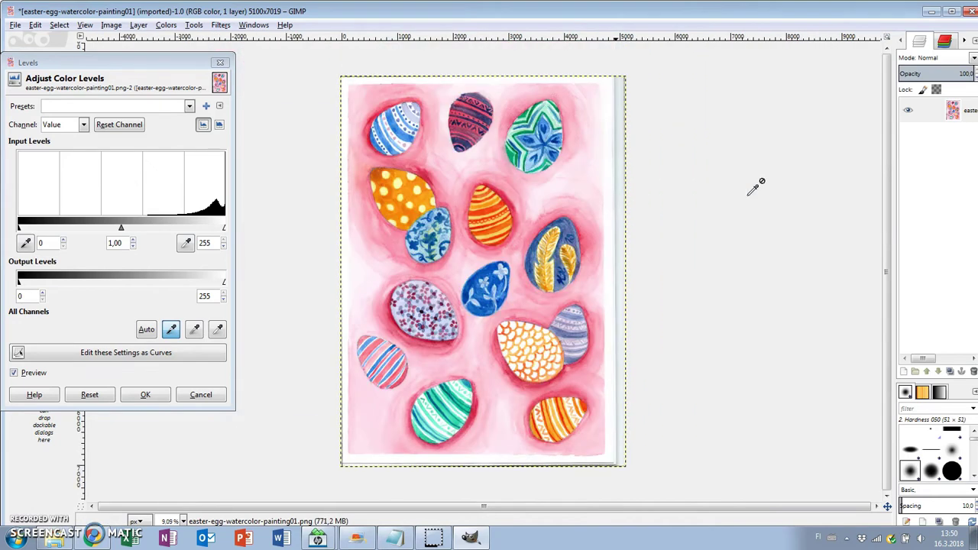
click(200, 394)
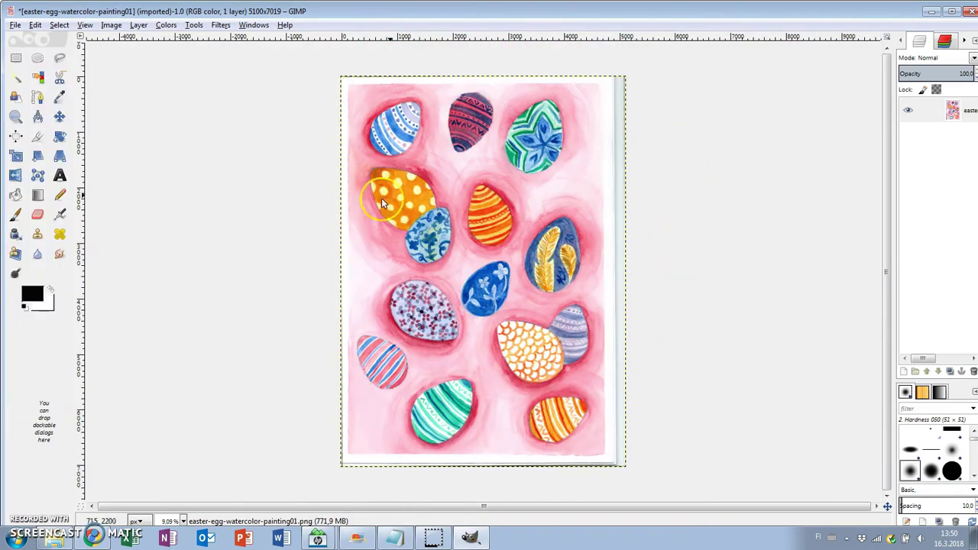
Sharpen the image with a sharpness of 68, previewing the detail of the blue striped egg.
click(223, 24)
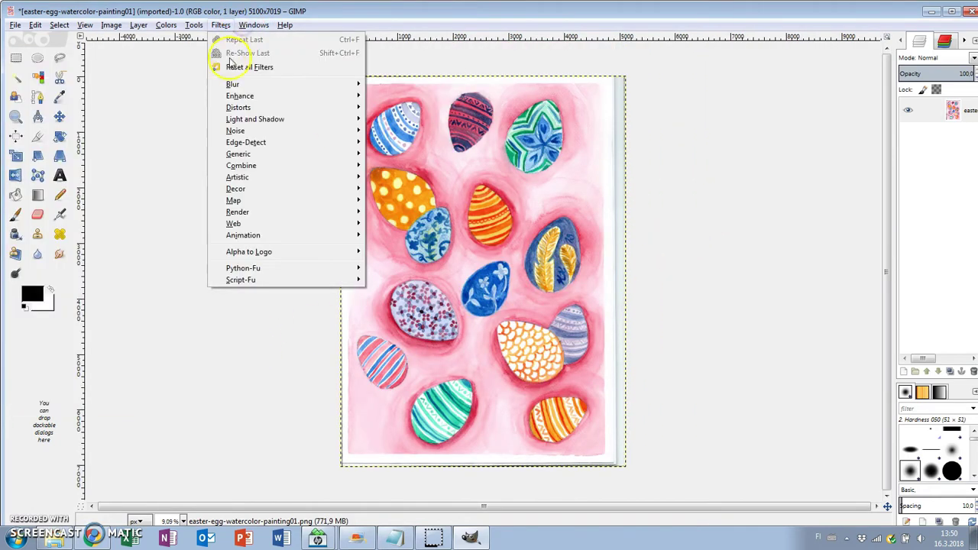
mouse_move(252, 95)
click(374, 160)
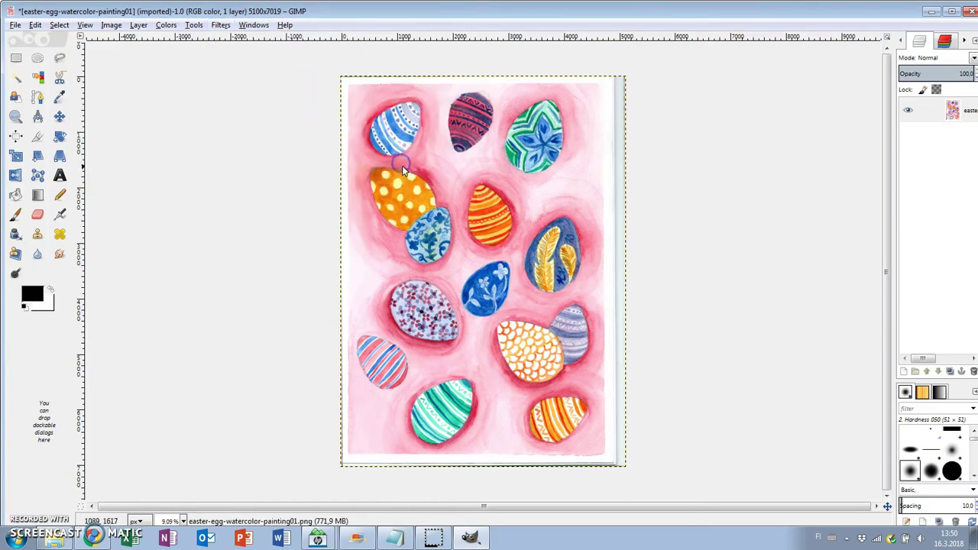
drag(251, 148, 252, 158)
drag(130, 262, 145, 263)
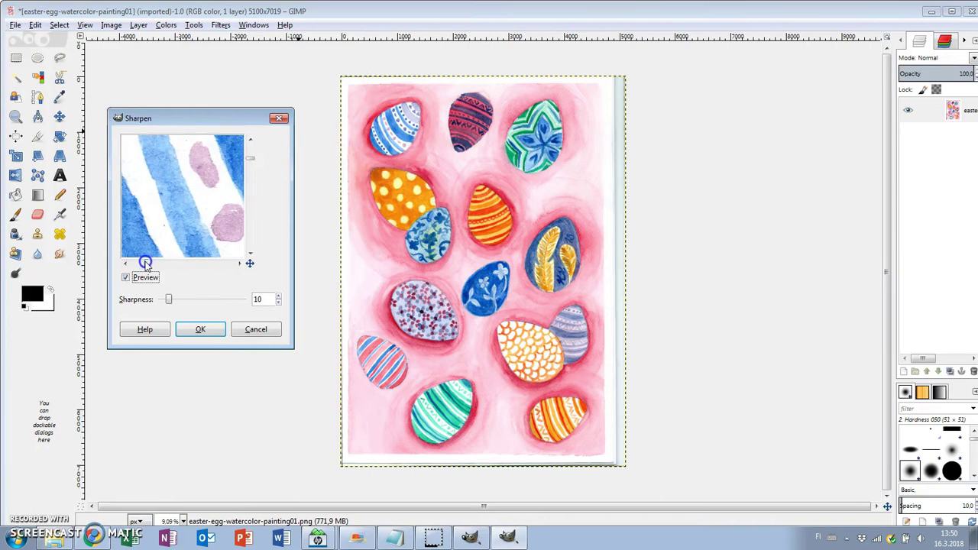
click(168, 300)
drag(254, 162, 254, 166)
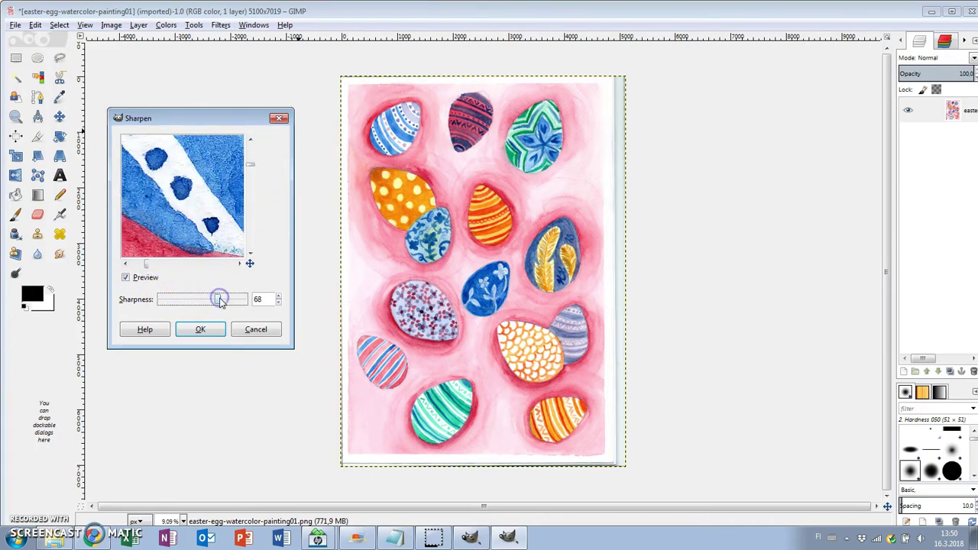
mouse_move(220, 300)
mouse_down()
mouse_move(237, 298)
mouse_move(219, 300)
mouse_up()
click(204, 328)
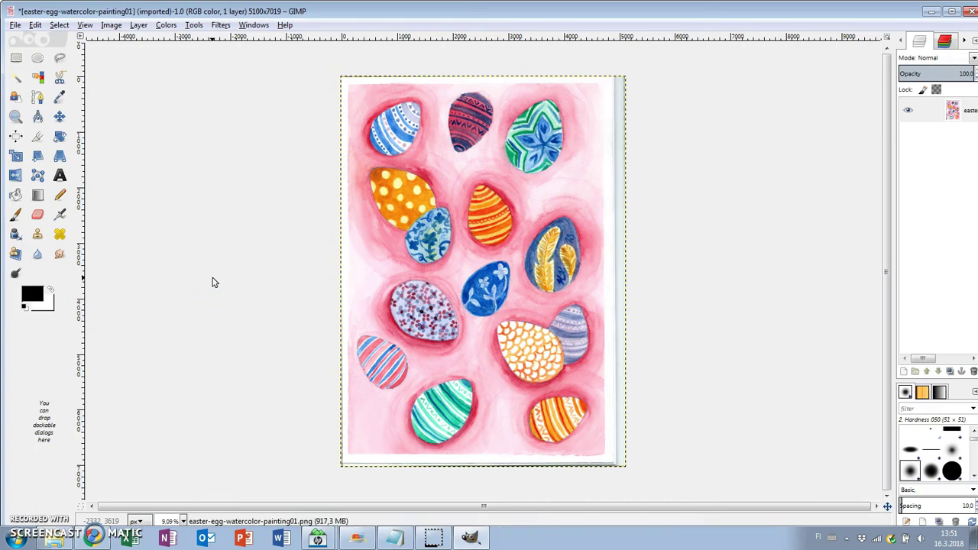
Try recolouring the painting with the Colorize and Hue-Saturation adjustments.
click(166, 25)
click(187, 36)
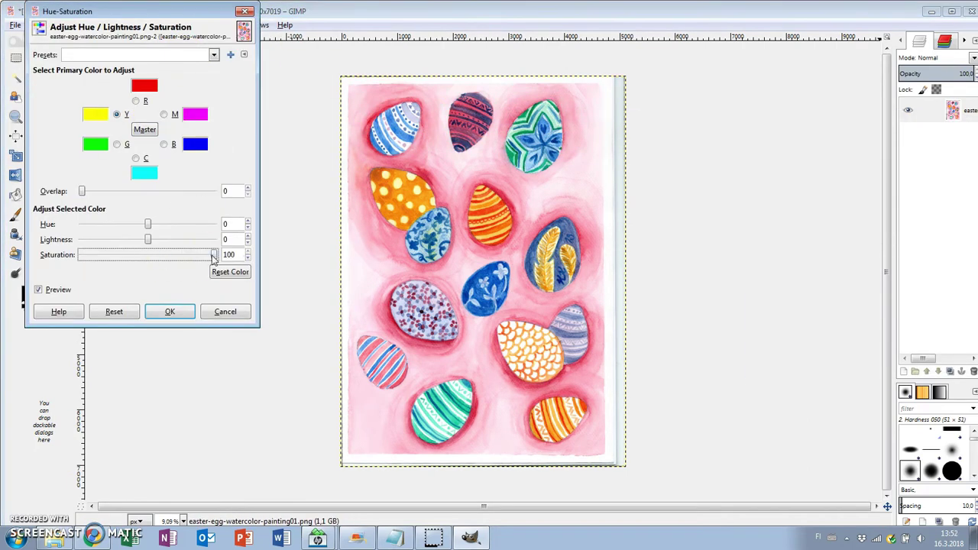
drag(212, 258, 174, 259)
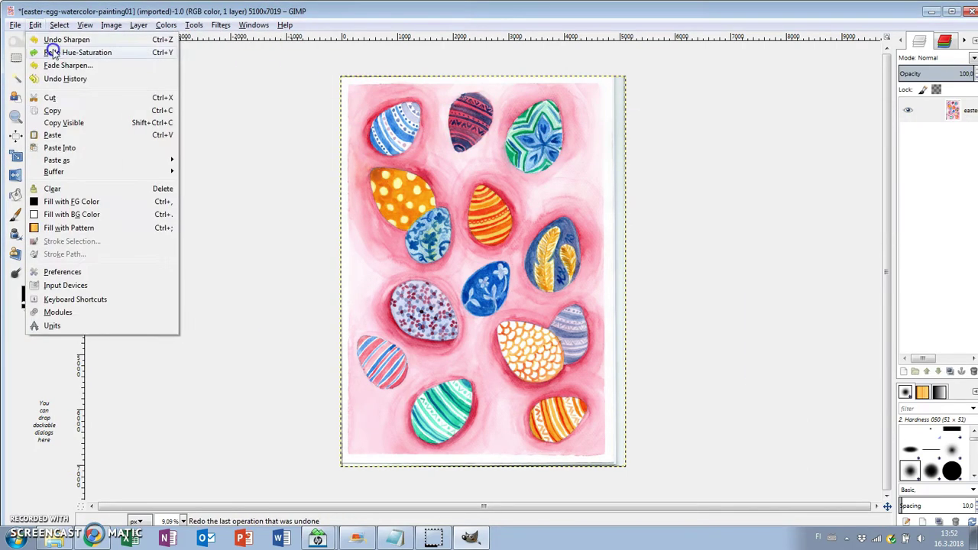
mouse_move(165, 24)
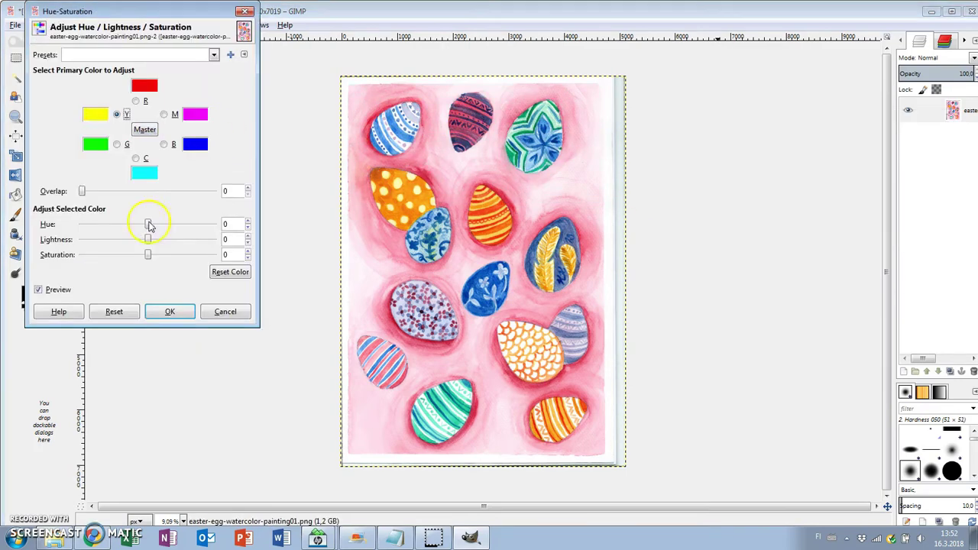
drag(149, 253, 91, 253)
drag(92, 218, 148, 218)
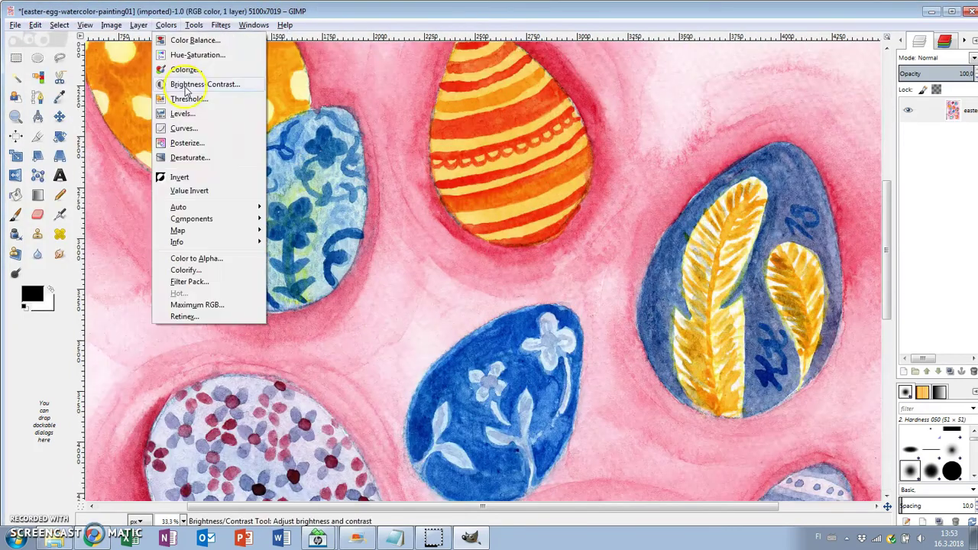
Try adjusting the painting to brightness -3 and contrast 26, and undo the adjustment.
click(187, 82)
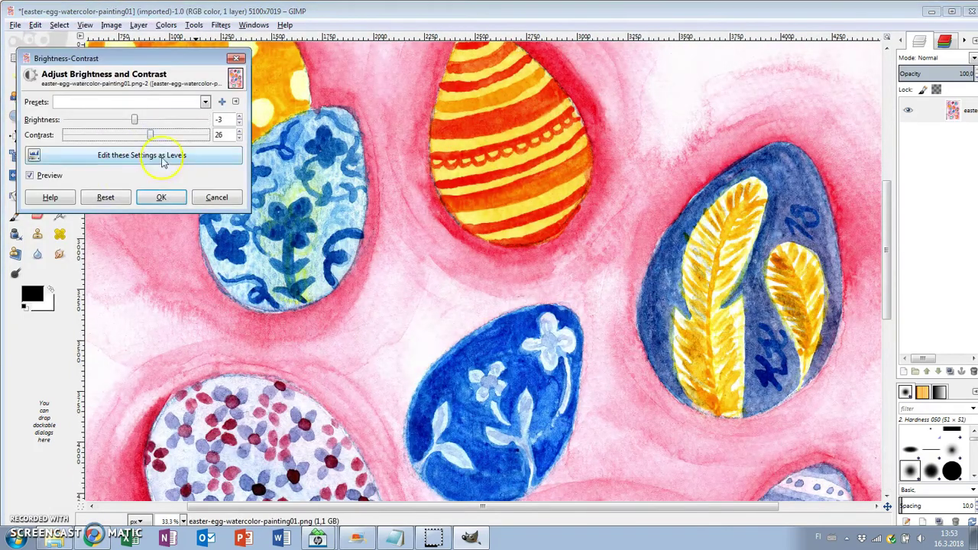
click(152, 194)
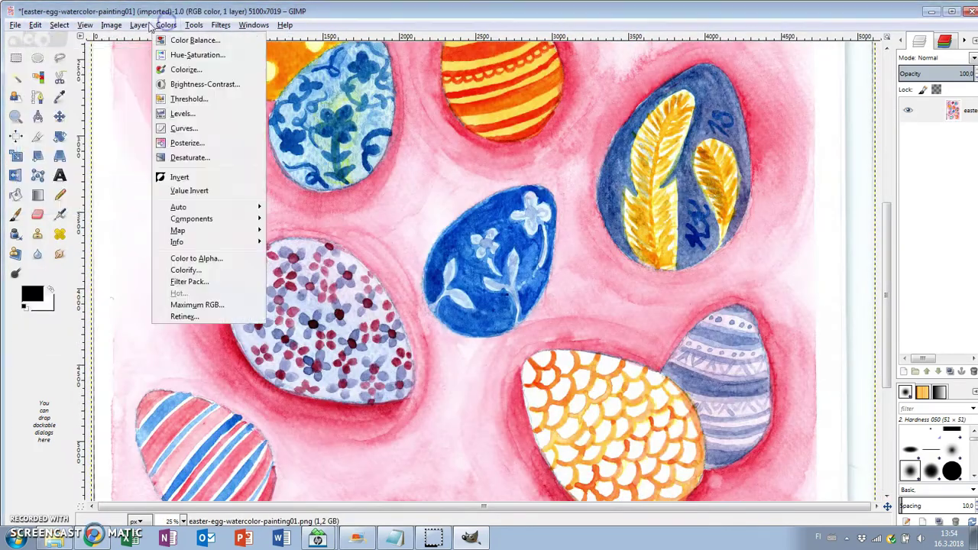
click(385, 264)
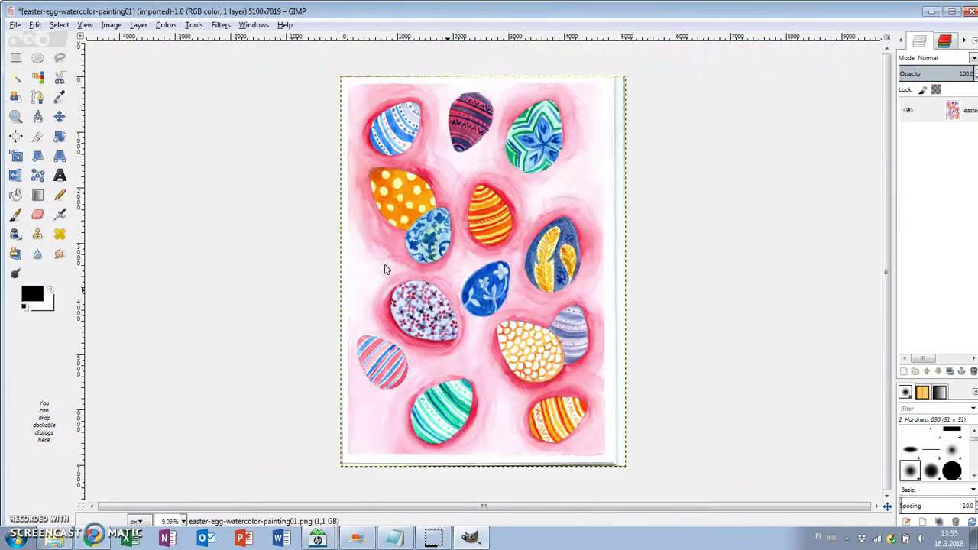
click(36, 25)
click(65, 30)
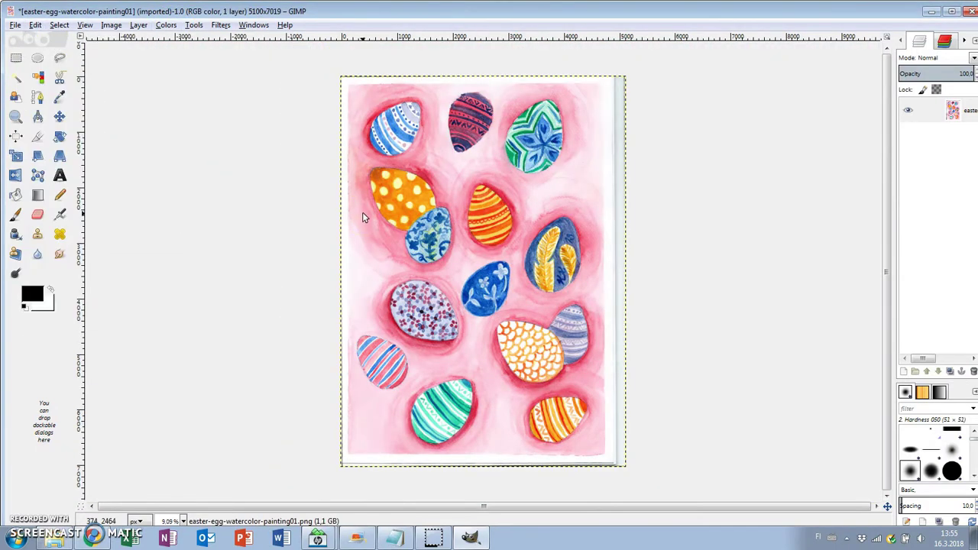
Select a rectangle of about 4587 × 6655 px around the painted area and crop the image to it.
key(r)
mouse_move(348, 83)
mouse_down()
mouse_move(583, 406)
mouse_move(603, 454)
mouse_up()
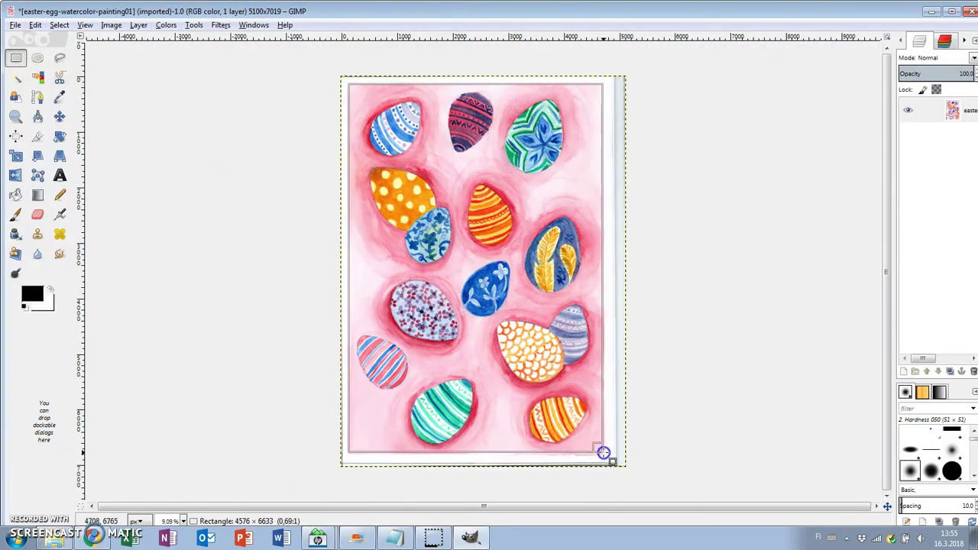
click(111, 25)
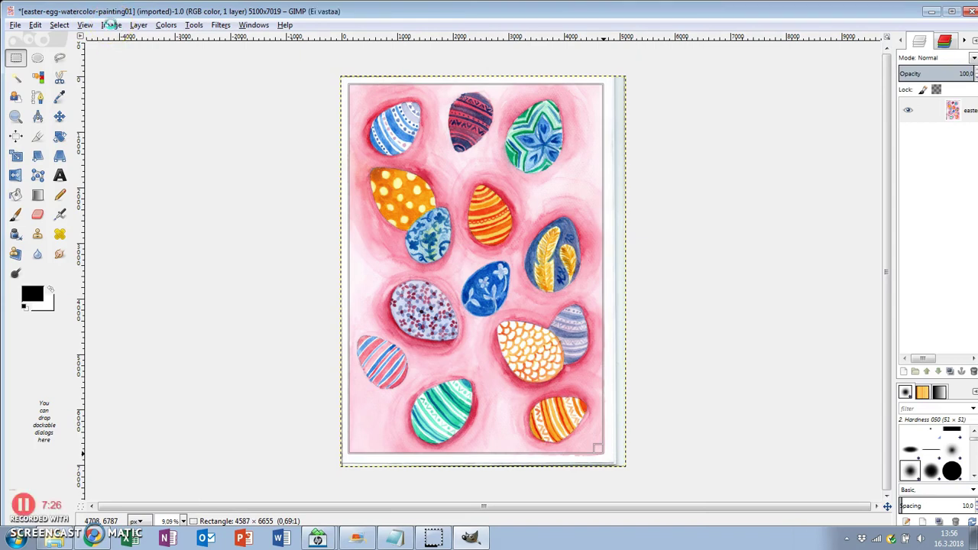
click(139, 154)
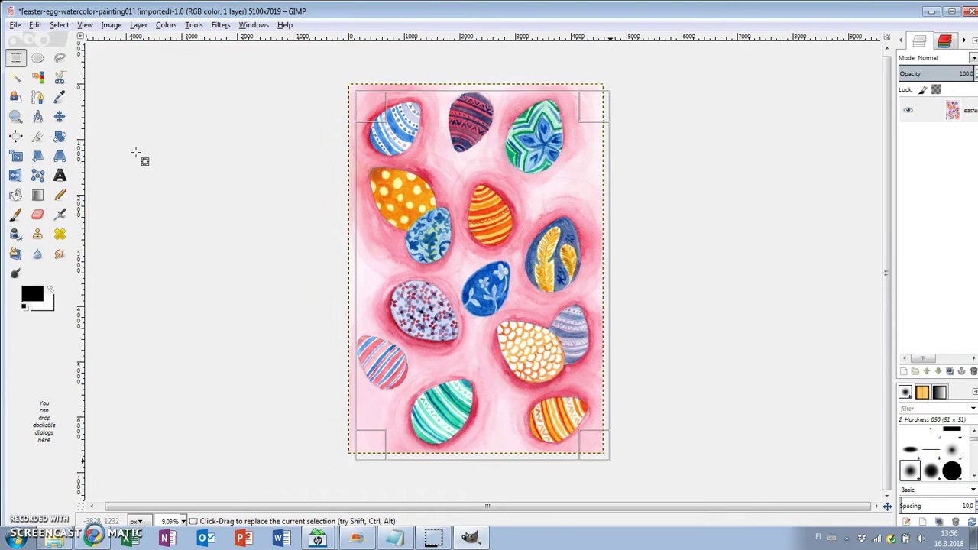
scroll(706, 208, up, 3)
scroll(738, 215, down, 5)
scroll(697, 470, up, 5)
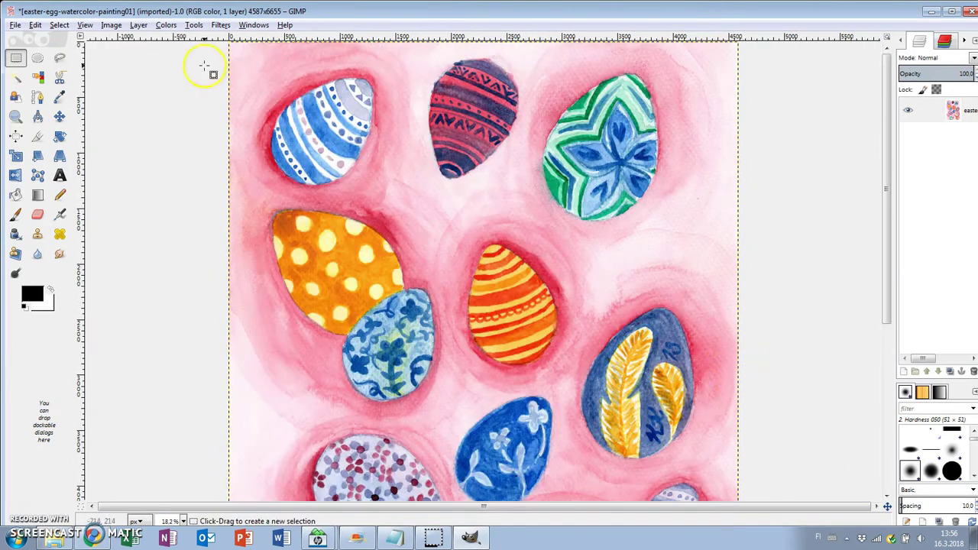
Export the cropped painting as easter-egg-watercolor-painting02.png.
click(15, 25)
click(46, 191)
click(432, 158)
key(BackSpace)
text(2)
click(703, 475)
click(454, 400)
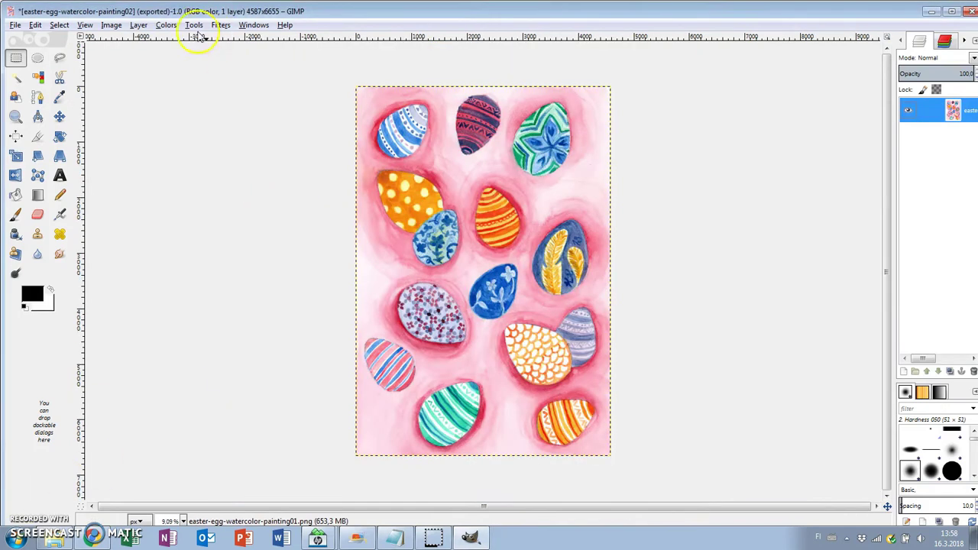
Offset the layer by half its width and height (X 2293, Y 3327 px) with wrap-around edges.
click(167, 25)
mouse_move(138, 25)
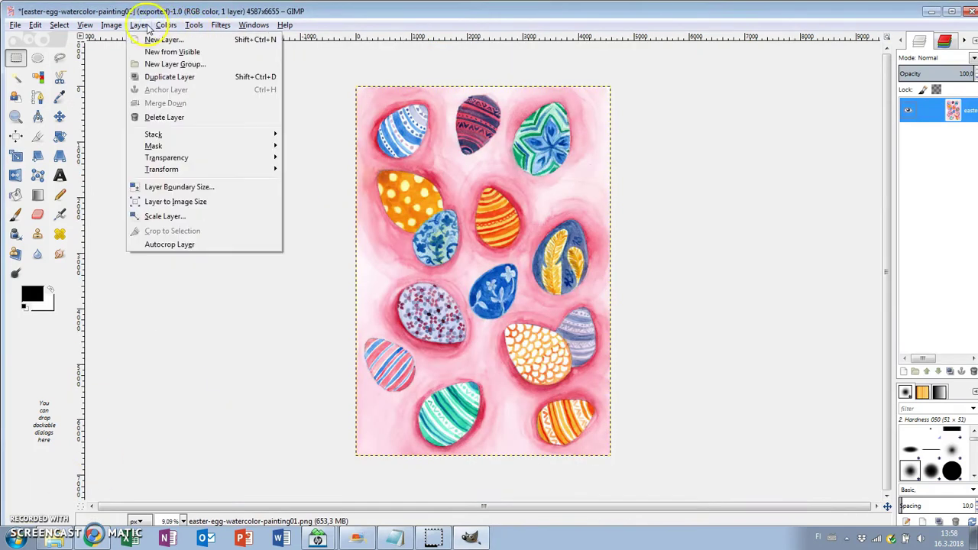
mouse_move(237, 172)
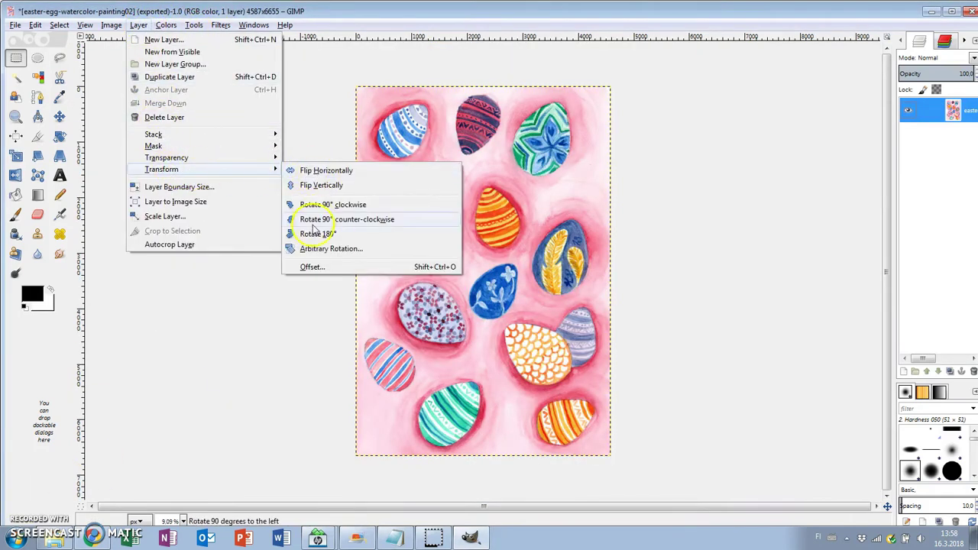
click(312, 266)
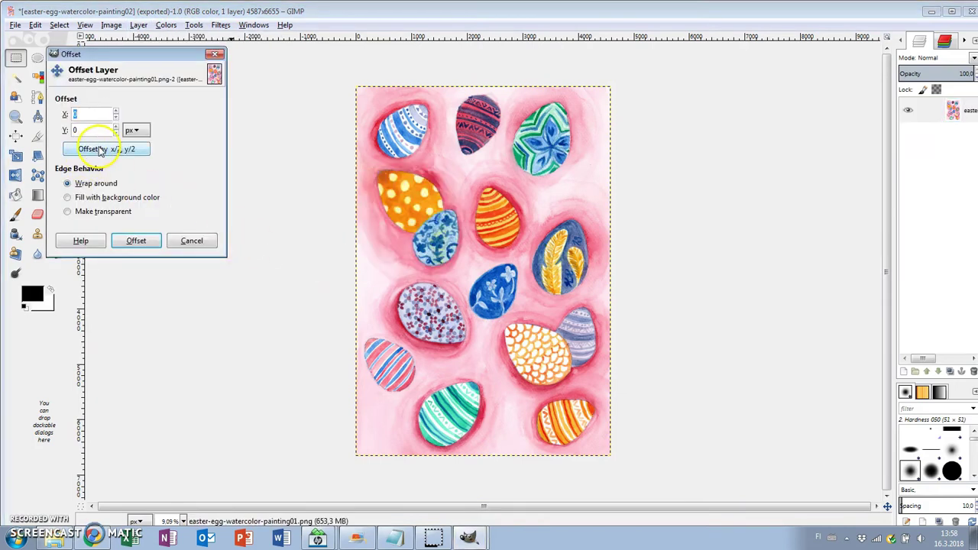
click(103, 152)
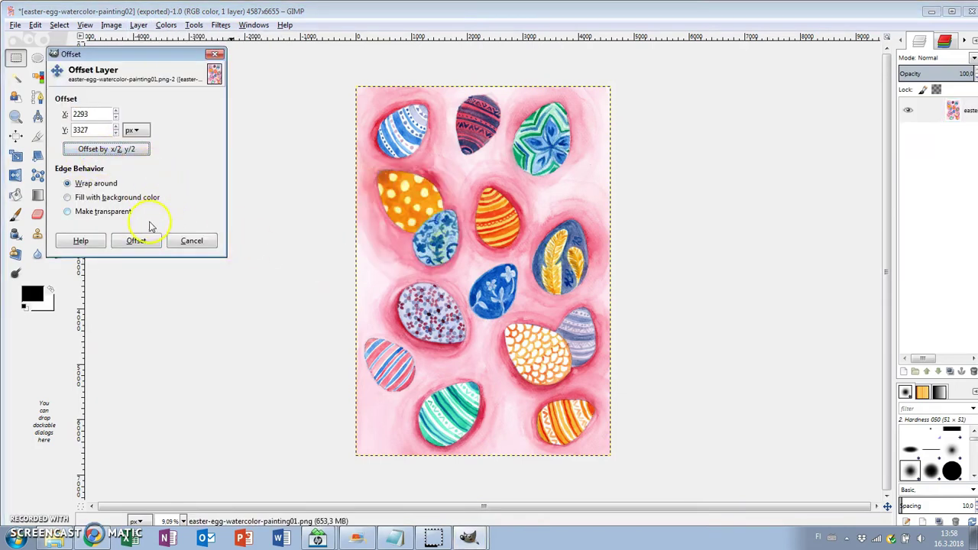
click(135, 240)
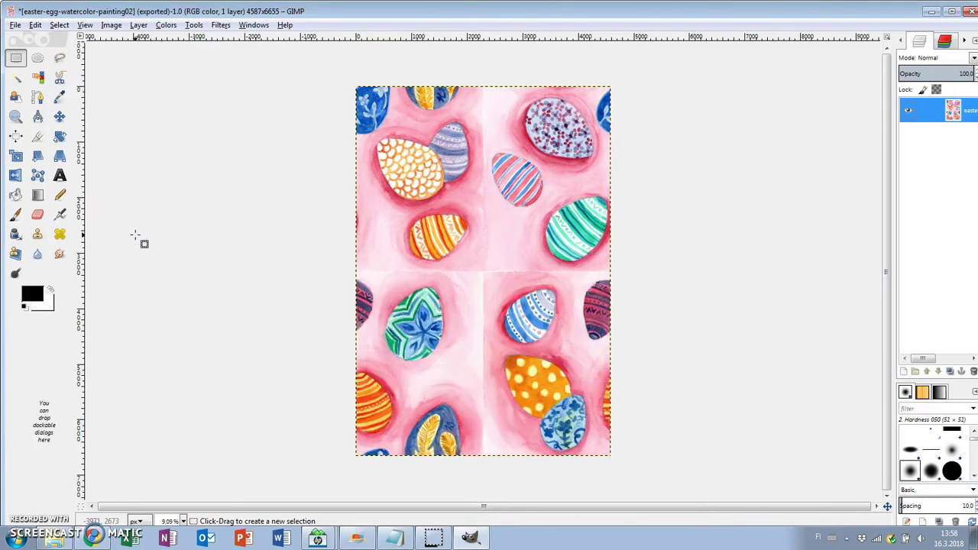
Activate the Clone tool, set a clone source beside the upper vertical seam and show the tool's options.
key(plus)
key(plus)
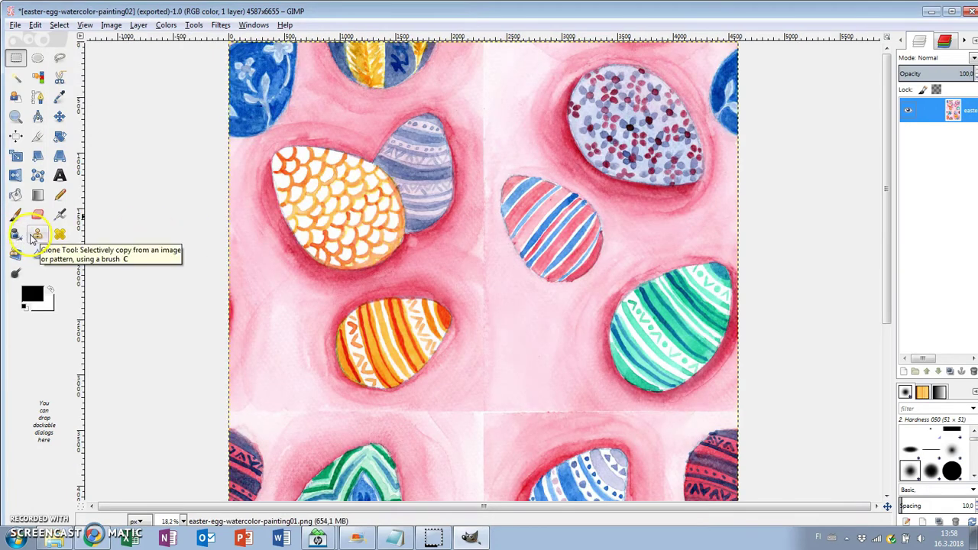
click(36, 234)
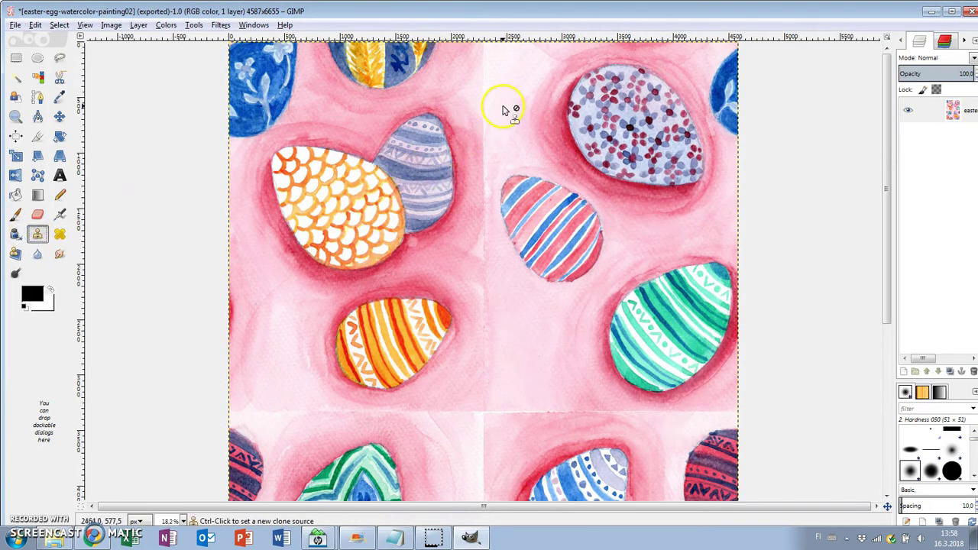
ctrl+click(474, 95)
ctrl+click(462, 102)
double_click(38, 234)
Try cloning over the upper end of the vertical seam, and undo the stroke.
drag(482, 77, 484, 96)
click(35, 25)
click(61, 41)
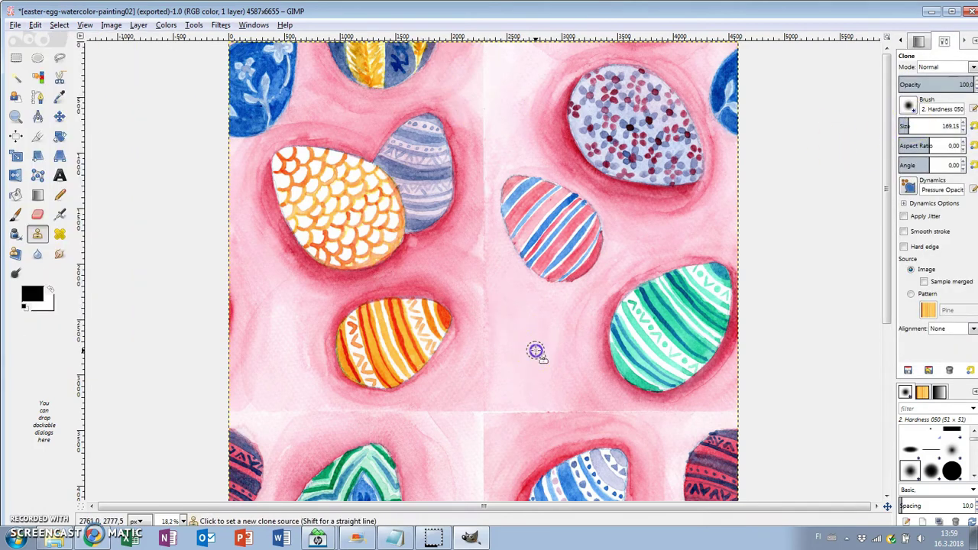
Clone over the upper half of the vertical seam with a brush size of 287.84 and an opacity of 57.3.
click(933, 127)
click(941, 82)
click(915, 125)
click(483, 356)
click(486, 393)
click(486, 280)
click(487, 244)
click(485, 217)
click(485, 170)
mouse_move(491, 133)
mouse_down()
mouse_move(489, 58)
mouse_move(504, 59)
mouse_move(484, 157)
mouse_move(517, 198)
mouse_up()
Clone over the horizontal seam and the lower half of the vertical seam to blend the background.
scroll(516, 198, down, 5)
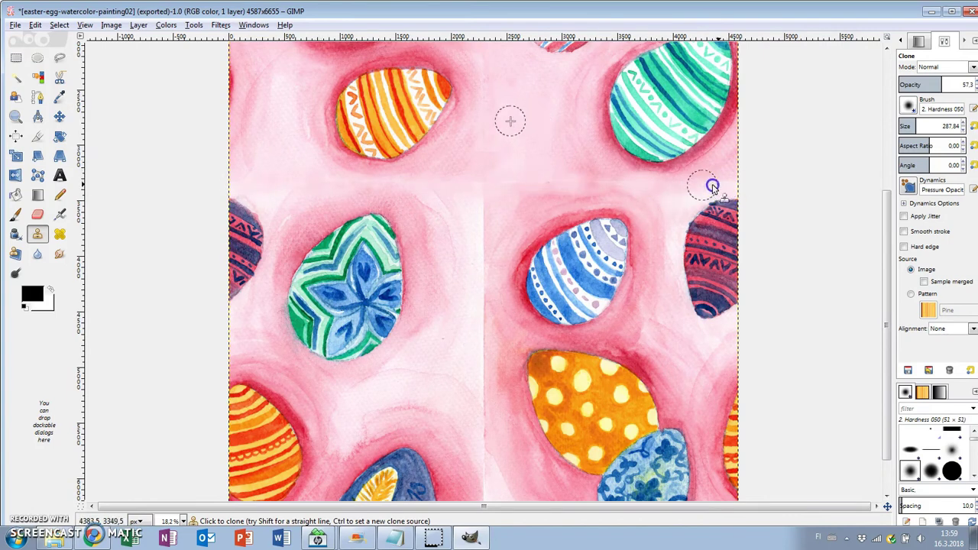
scroll(483, 194, up, 1)
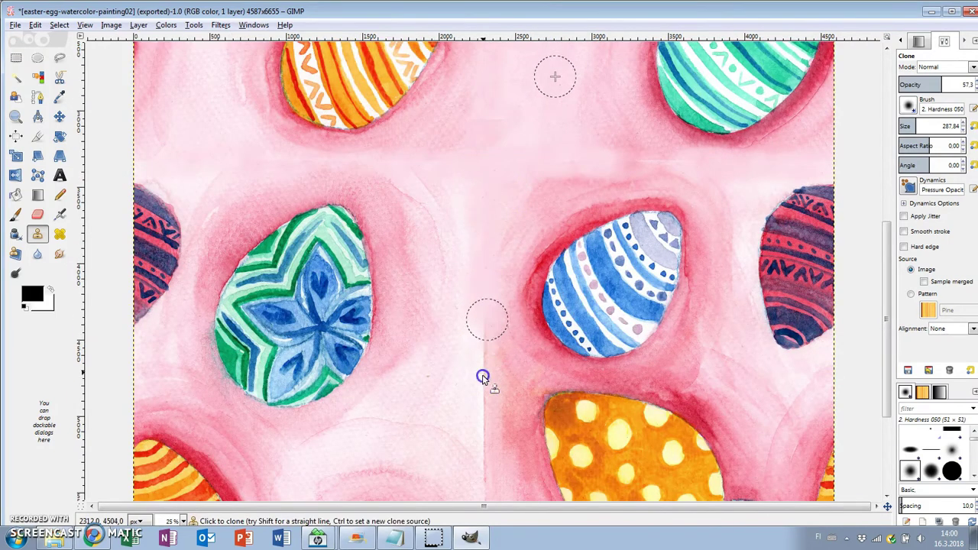
scroll(482, 387, down, 4)
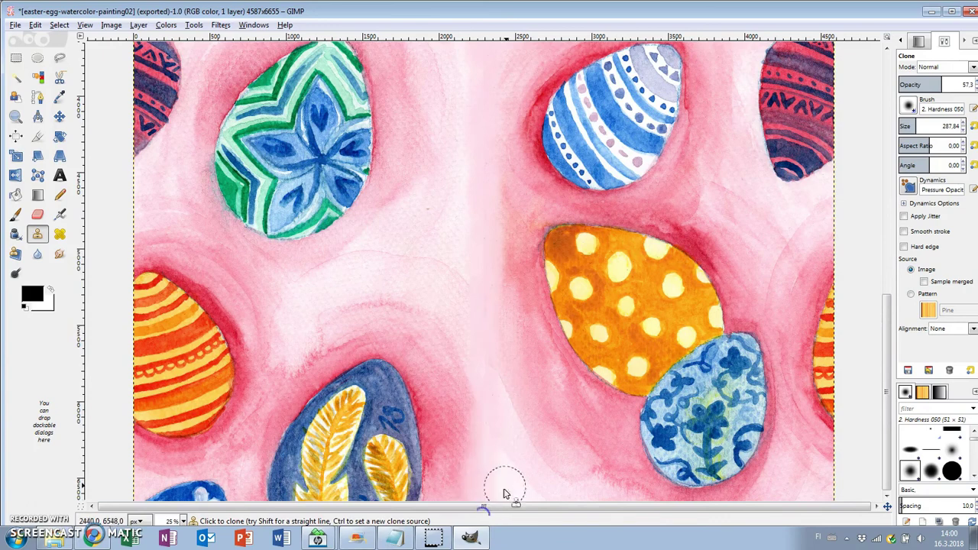
scroll(482, 363, up, 5)
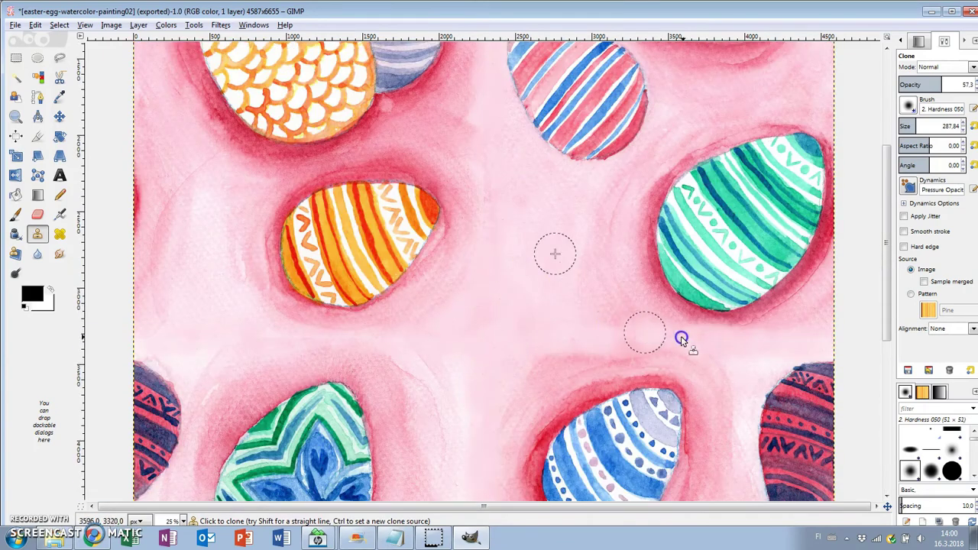
drag(557, 361, 605, 371)
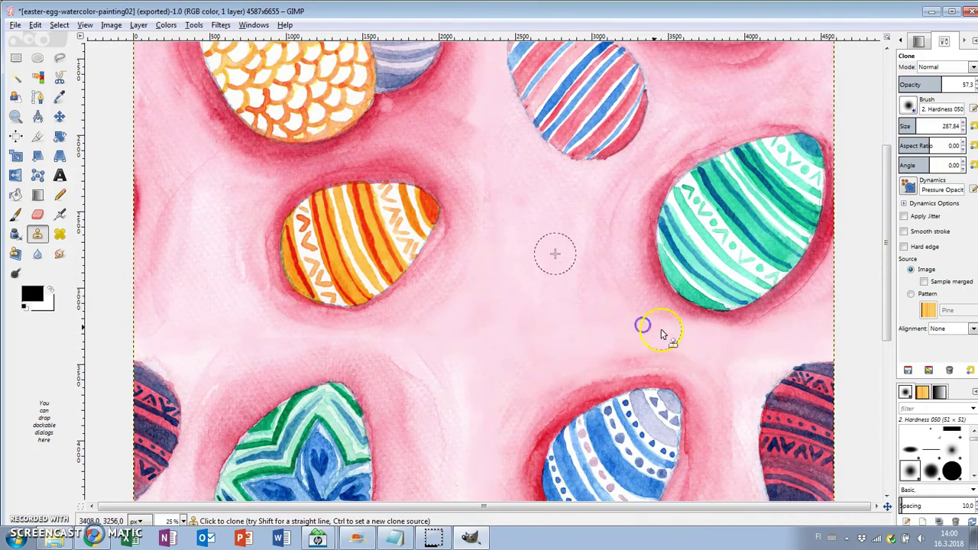
Touch up the remaining seam traces along the upper vertical seam and around the orange dotted egg with the Clone tool.
scroll(620, 321, up, 3)
mouse_move(465, 197)
mouse_down()
mouse_move(474, 390)
mouse_move(495, 405)
mouse_up()
scroll(561, 260, down, 10)
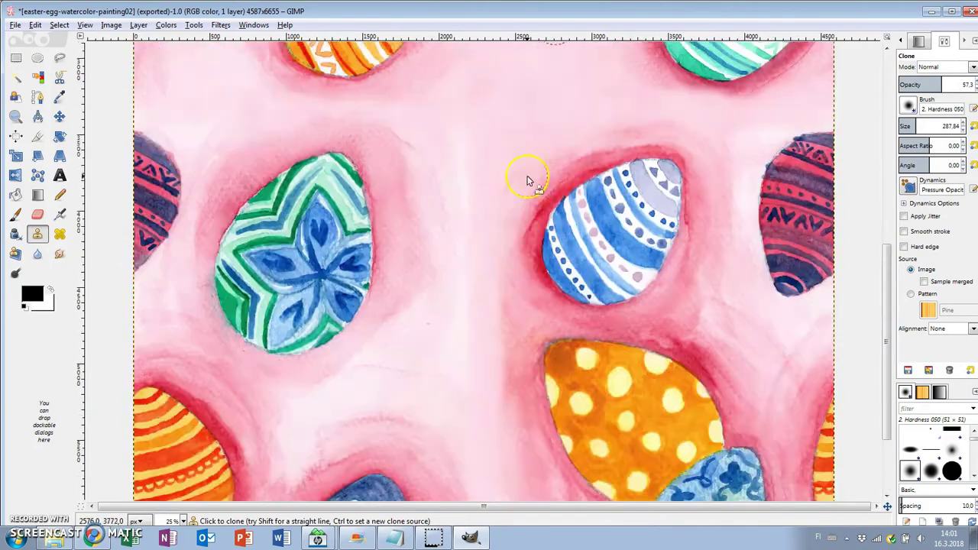
scroll(575, 391, down, 2)
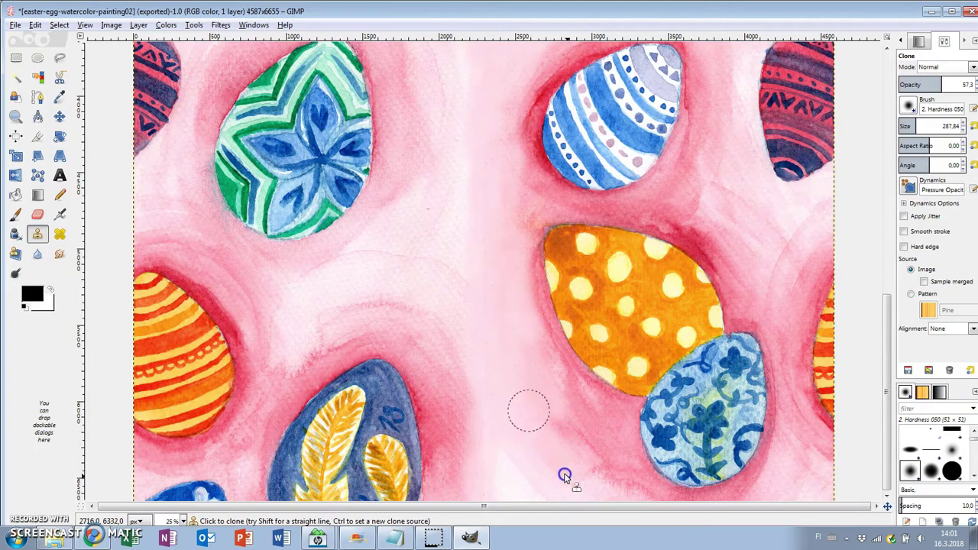
click(629, 433)
scroll(508, 389, up, 8)
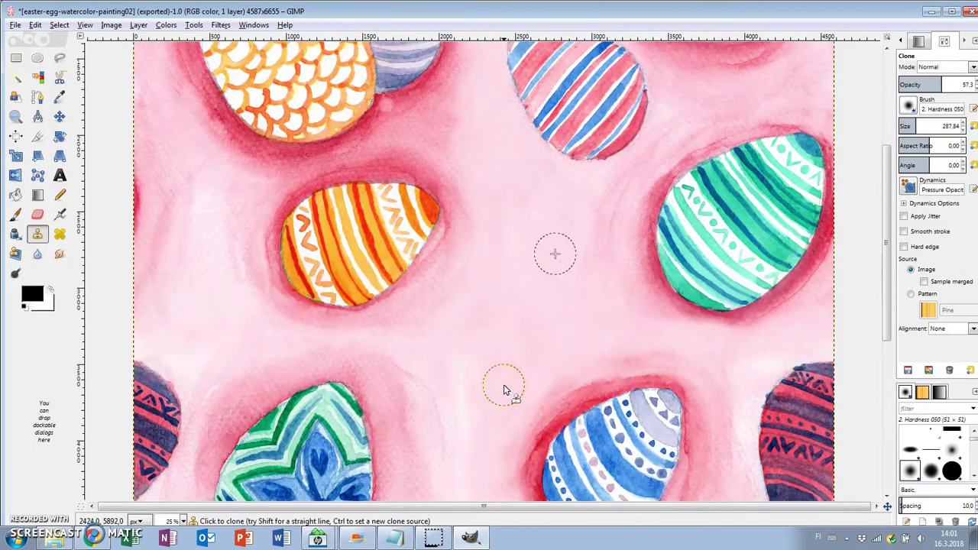
Open easter-egg-watercolor-painting02.png as a second image.
click(14, 25)
click(34, 64)
click(467, 166)
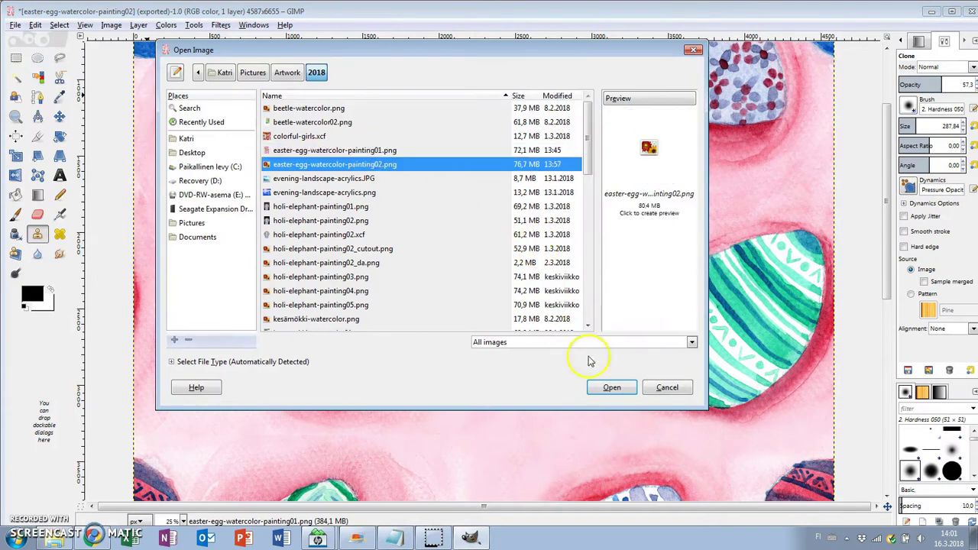
click(612, 387)
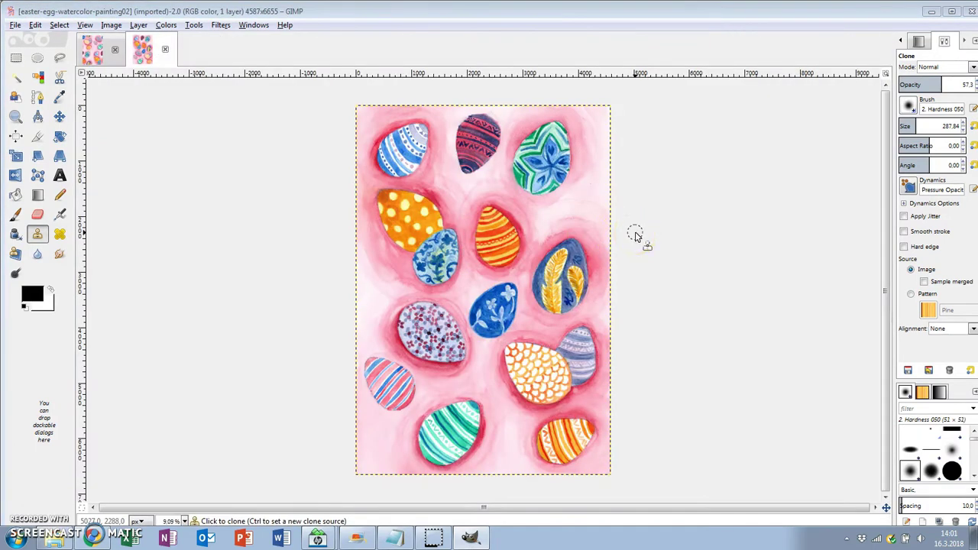
Compare the offset pattern with the original painting, and examine the navy and red striped egg closely.
click(60, 116)
scroll(661, 112, up, 3)
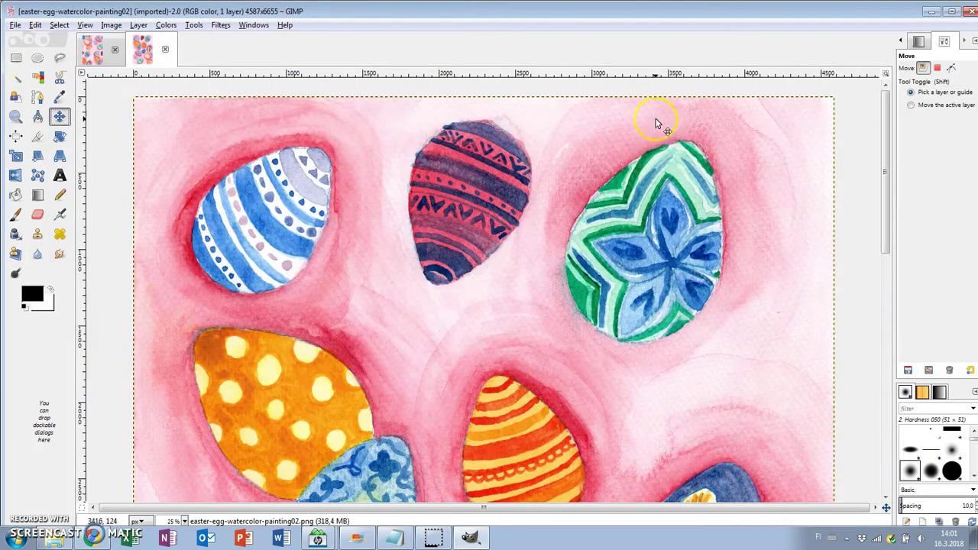
click(92, 49)
scroll(463, 190, up, 3)
scroll(376, 156, down, 5)
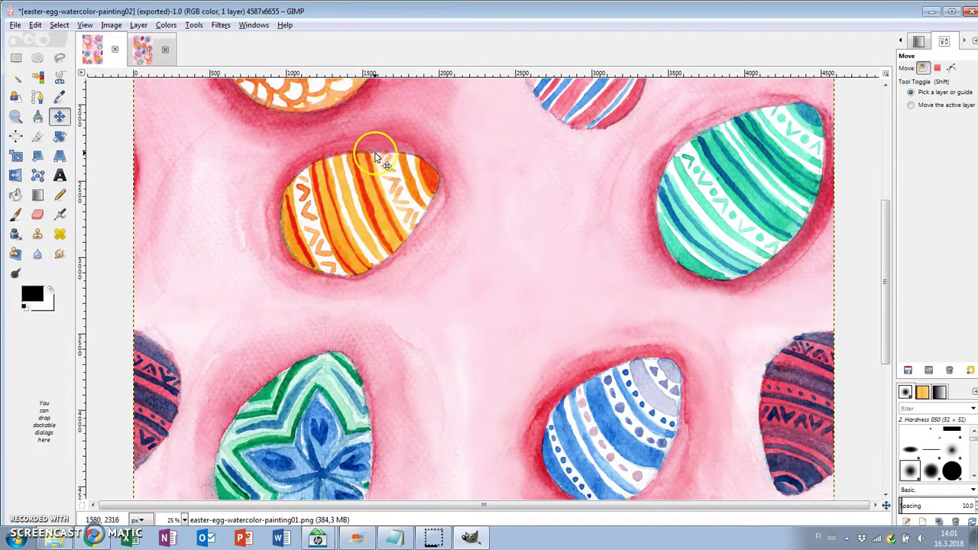
click(144, 50)
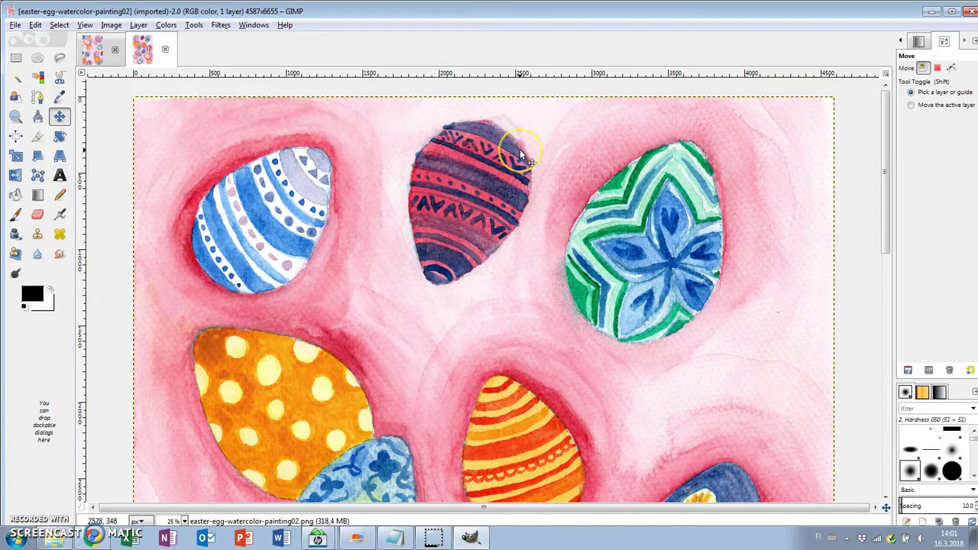
ctrl+scroll(521, 155, up, 2)
scroll(504, 157, up, 1)
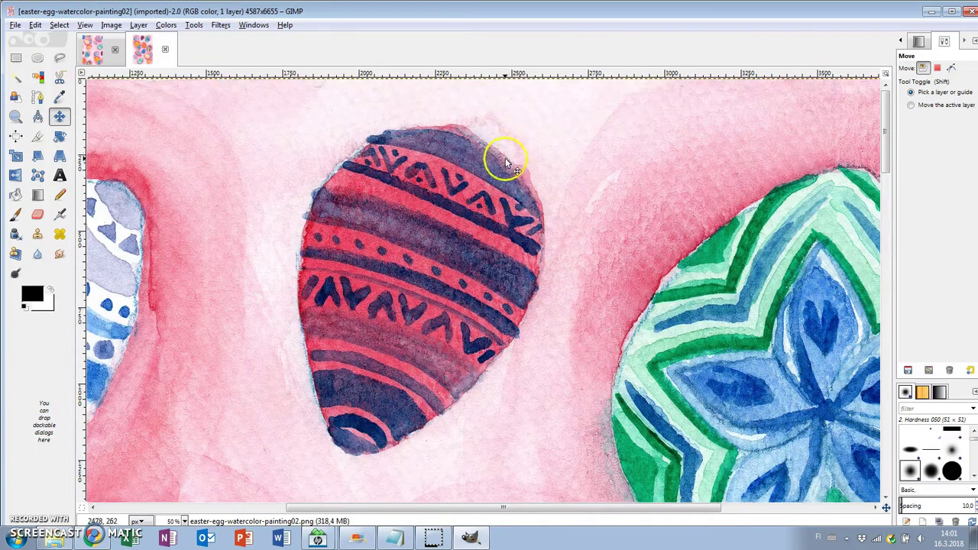
Outline the navy and red striped egg with Free Select and copy it.
click(59, 58)
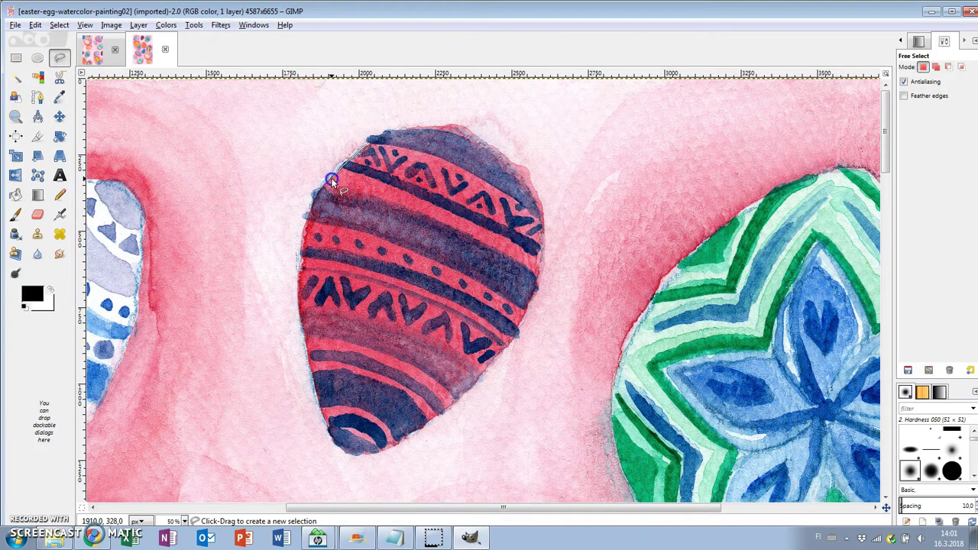
drag(298, 293, 307, 353)
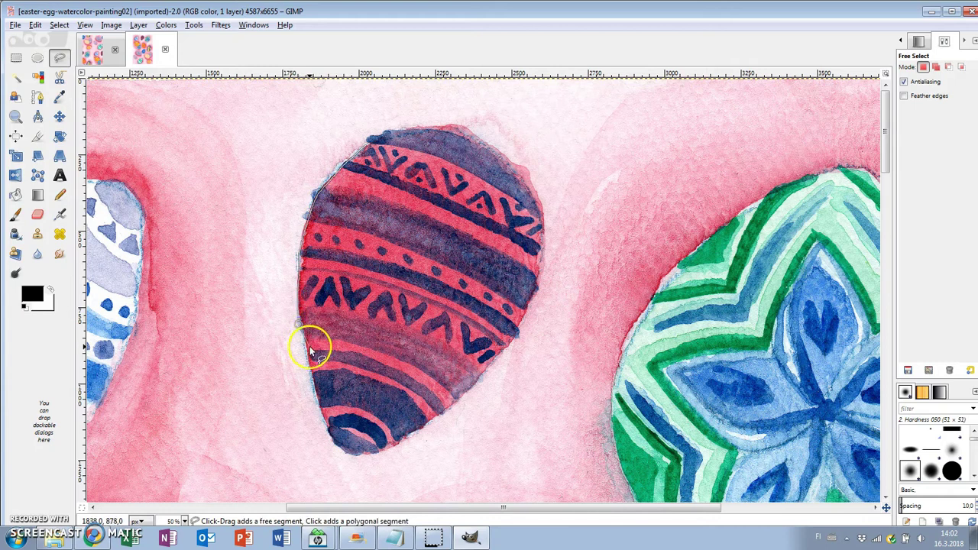
mouse_move(399, 443)
mouse_down()
mouse_move(461, 397)
mouse_move(517, 334)
mouse_up()
mouse_move(539, 207)
mouse_down()
mouse_move(507, 162)
mouse_move(475, 141)
mouse_move(432, 129)
mouse_move(366, 140)
mouse_up()
key(ctrl+c)
Paste the navy and red egg into the offset pattern and move it to the empty area near the centre.
click(93, 49)
click(900, 41)
click(900, 41)
key(ctrl+v)
click(62, 118)
drag(473, 267, 515, 323)
Rotate the pasted navy and red egg narrow end up and position it between the orange and green striped eggs.
click(60, 136)
click(145, 277)
click(60, 116)
click(60, 136)
drag(524, 243, 509, 252)
click(145, 276)
click(59, 117)
drag(527, 286, 517, 271)
Turn the floating navy and red egg into a new layer.
scroll(698, 314, down, 2)
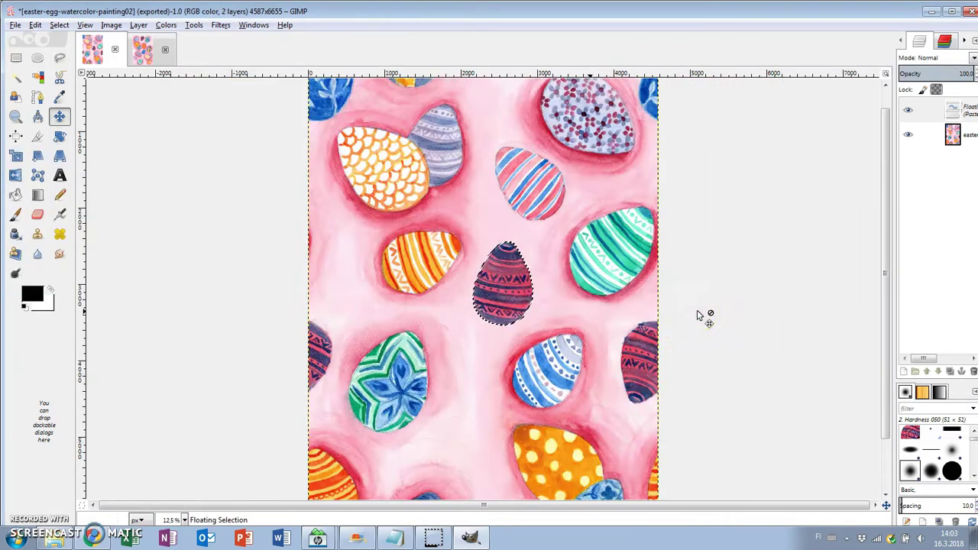
scroll(482, 312, down, 2)
click(143, 50)
scroll(489, 214, down, 12)
key(alt+1)
right_click(947, 118)
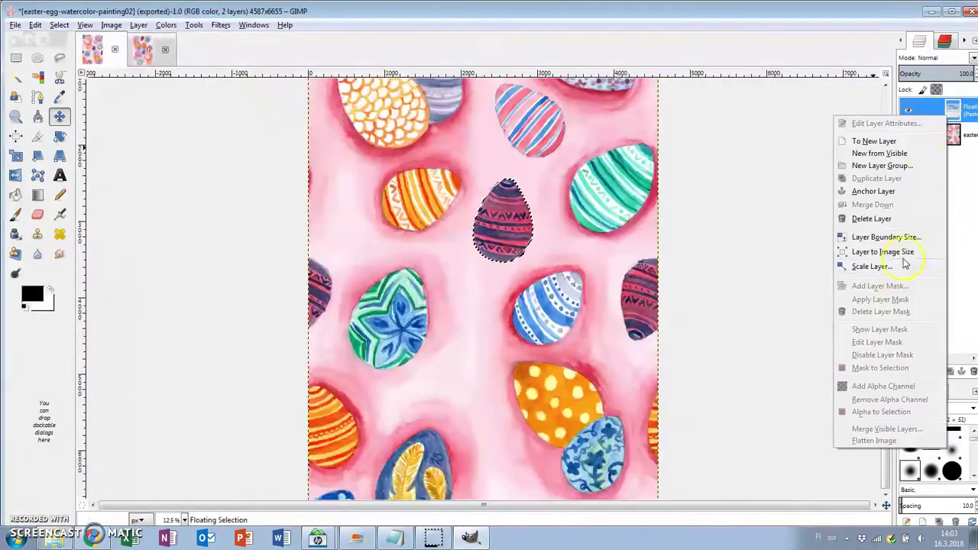
click(889, 143)
Outline the pink and blue striped egg in the original painting with Free Select and copy it.
click(145, 50)
scroll(464, 264, down, 20)
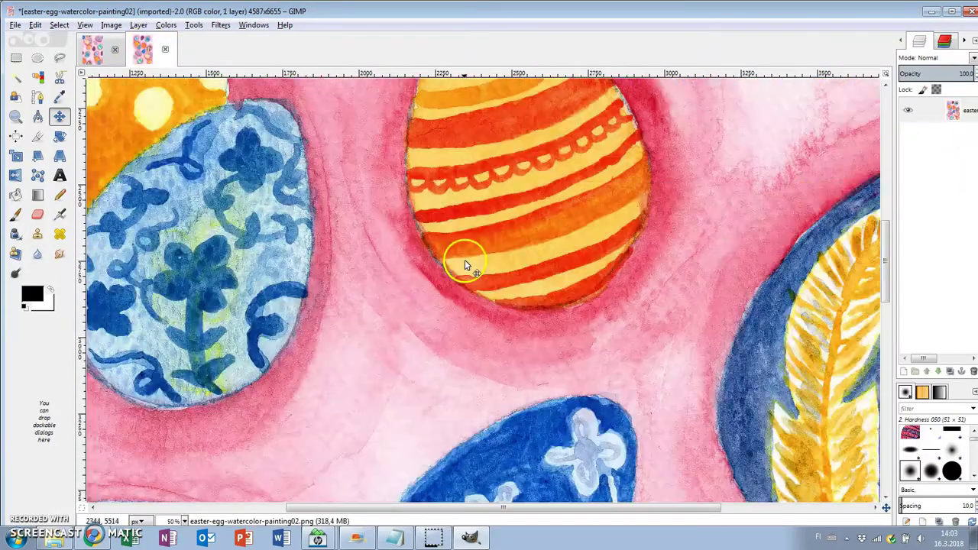
drag(436, 508, 250, 507)
scroll(251, 298, up, 4)
scroll(252, 298, up, 3)
key(f)
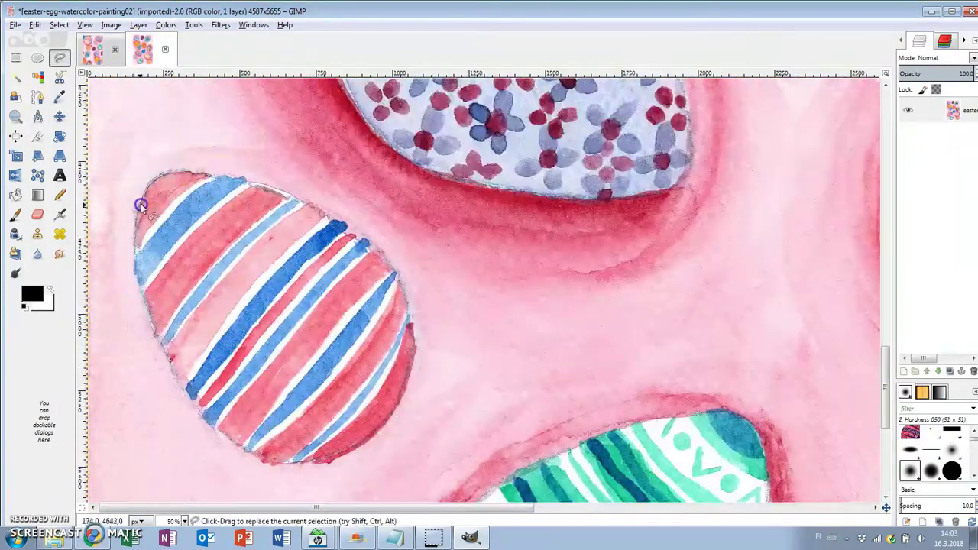
mouse_move(139, 212)
mouse_down()
mouse_move(152, 305)
mouse_move(148, 199)
mouse_move(166, 252)
mouse_up()
scroll(153, 305, down, 3)
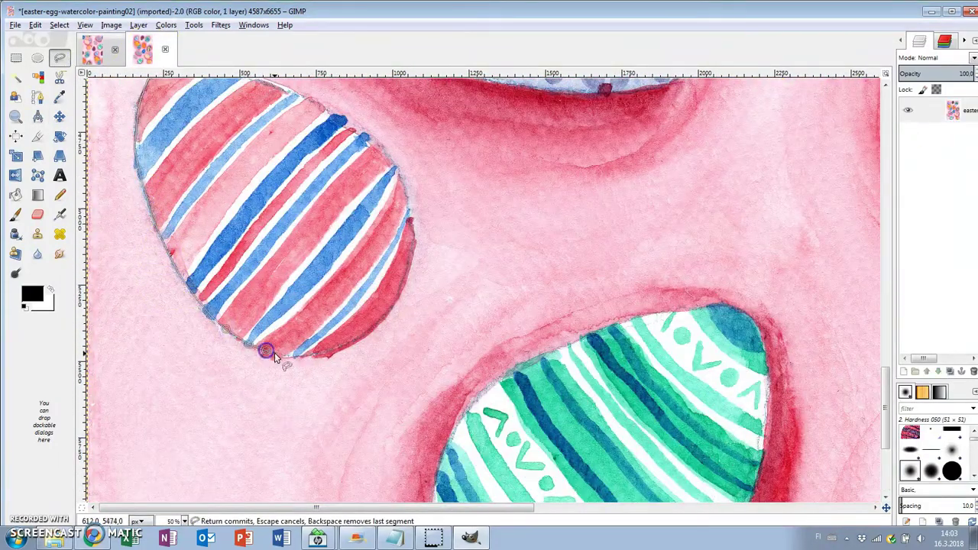
drag(282, 360, 322, 362)
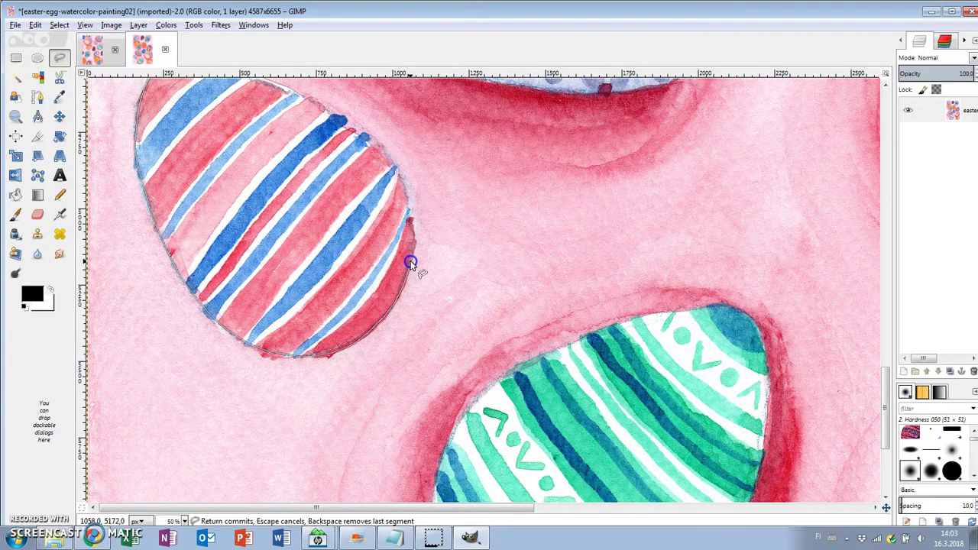
scroll(412, 257, up, 2)
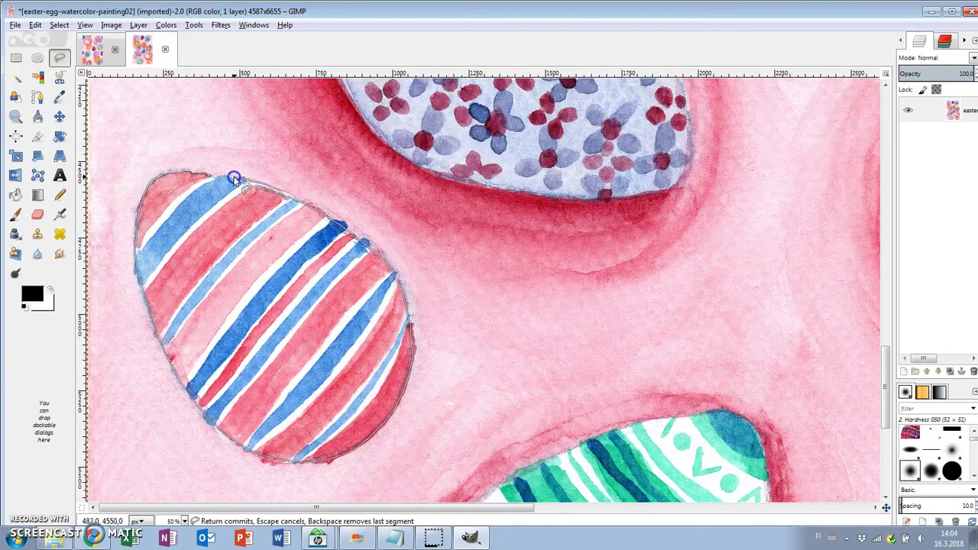
key(Return)
key(ctrl+c)
Paste the pink and blue egg into the offset pattern and move it between the green star and orange dotted eggs.
click(92, 49)
key(ctrl+v)
drag(482, 270, 457, 369)
Try turning the pasted pink and blue egg into a new layer, and undo the change.
right_click(945, 111)
click(920, 141)
key(ctrl+z)
Rotate the pasted pink and blue egg clockwise to a more upright position.
click(60, 137)
click(146, 277)
click(64, 139)
click(159, 276)
click(60, 118)
scroll(737, 337, up, 2)
scroll(736, 337, down, 2)
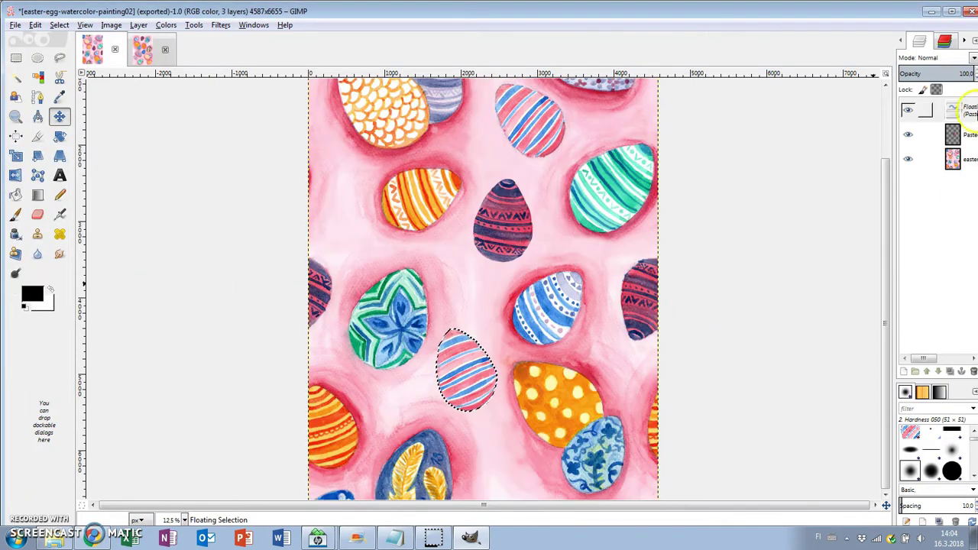
Turn the rotated pink and blue egg into a new layer and check the whole pattern.
right_click(961, 109)
click(920, 141)
scroll(854, 228, down, 3)
scroll(838, 247, up, 1)
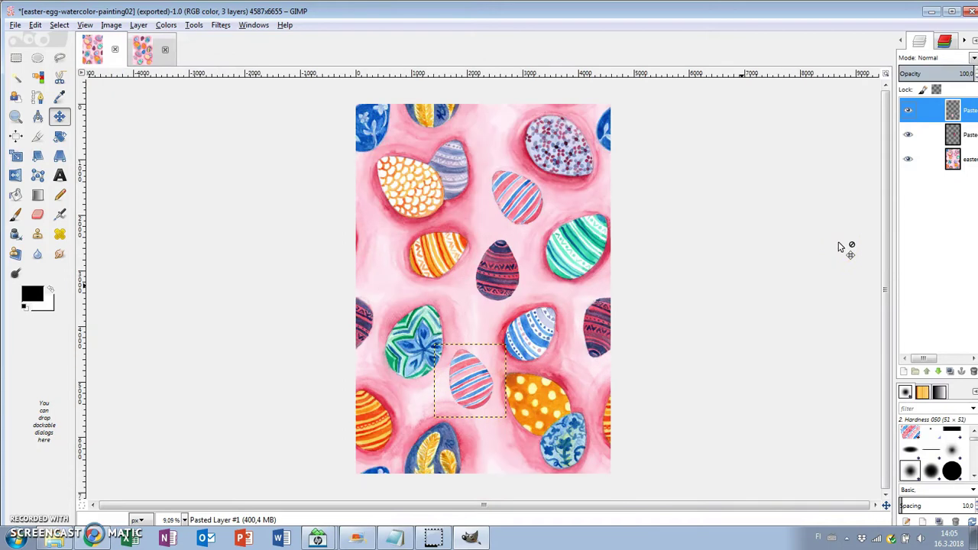
Export the finished egg pattern as easter-egg-watercolor-painting03.png in the 2018 artwork folder.
click(15, 25)
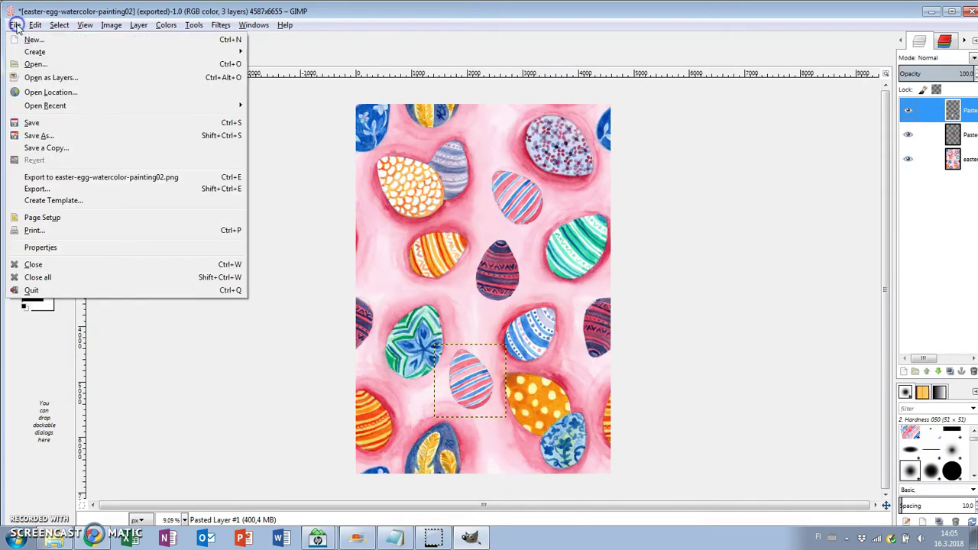
click(35, 186)
click(423, 158)
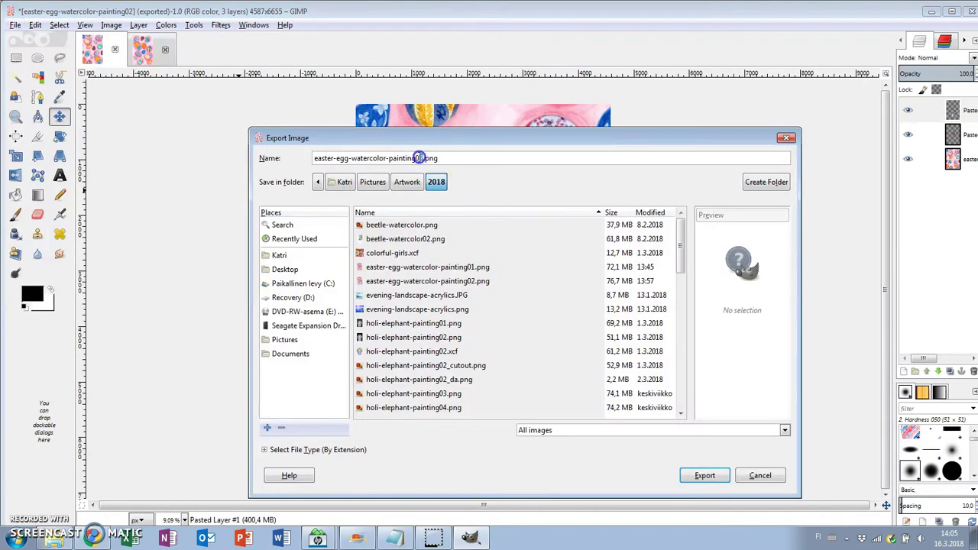
click(704, 476)
click(107, 231)
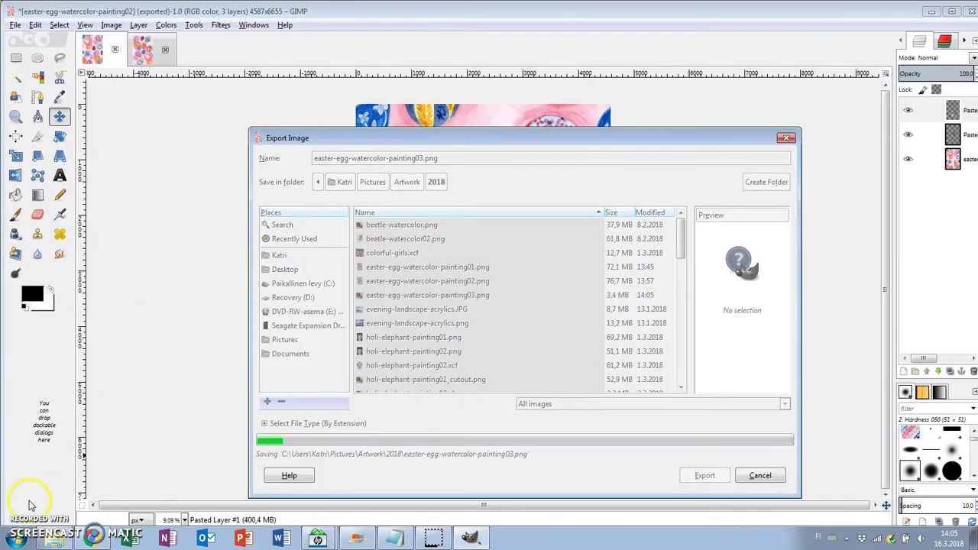
Tile the easter-egg-watercolor-painting03 image into a new 10000 × 8000 px image.
click(222, 25)
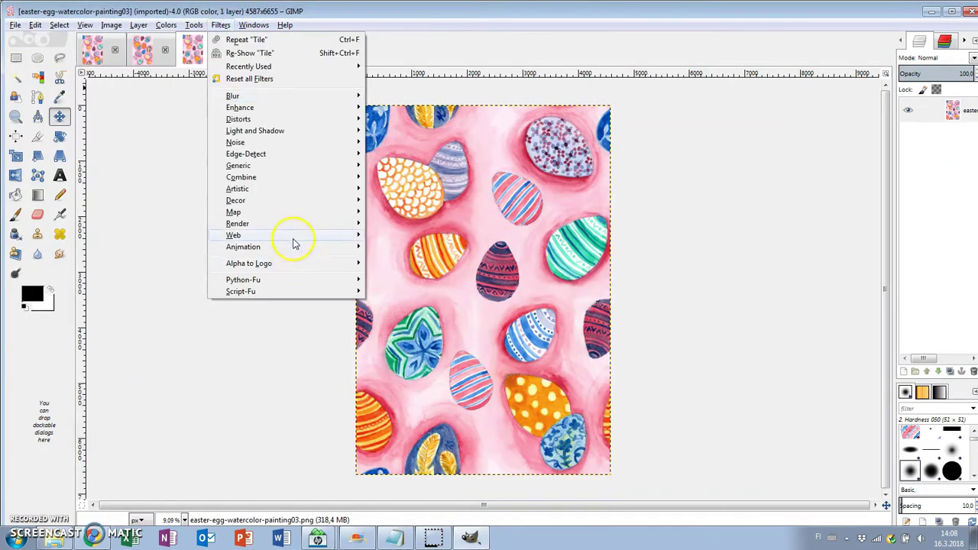
mouse_move(328, 211)
click(400, 307)
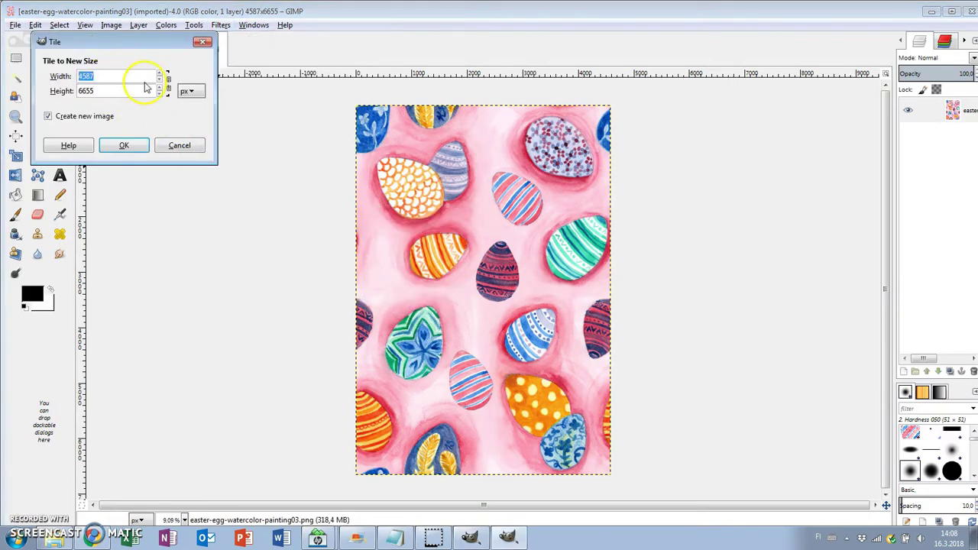
text(10000)
click(127, 145)
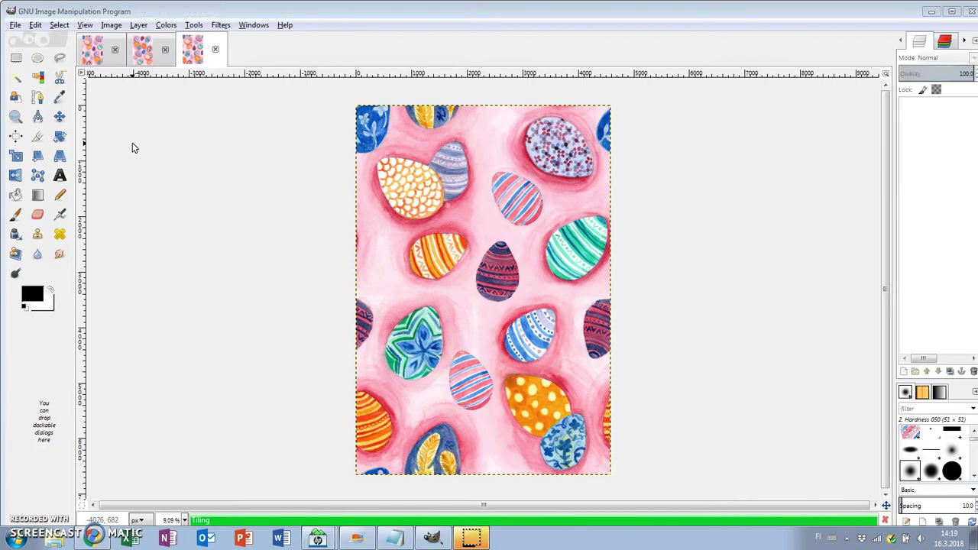
Dismiss the brightness and contrast adjustment without changes and inspect the tiled egg pattern up close for visible seams.
click(729, 231)
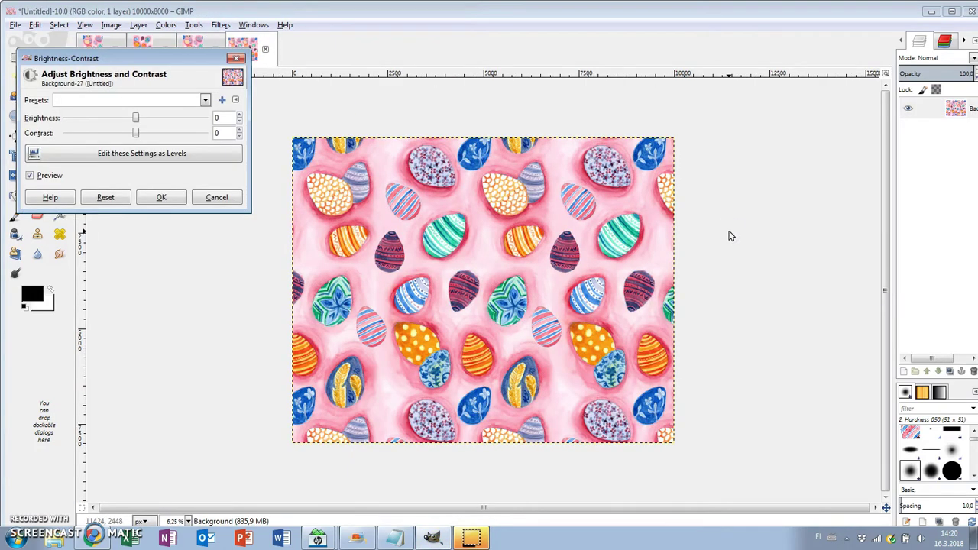
click(237, 58)
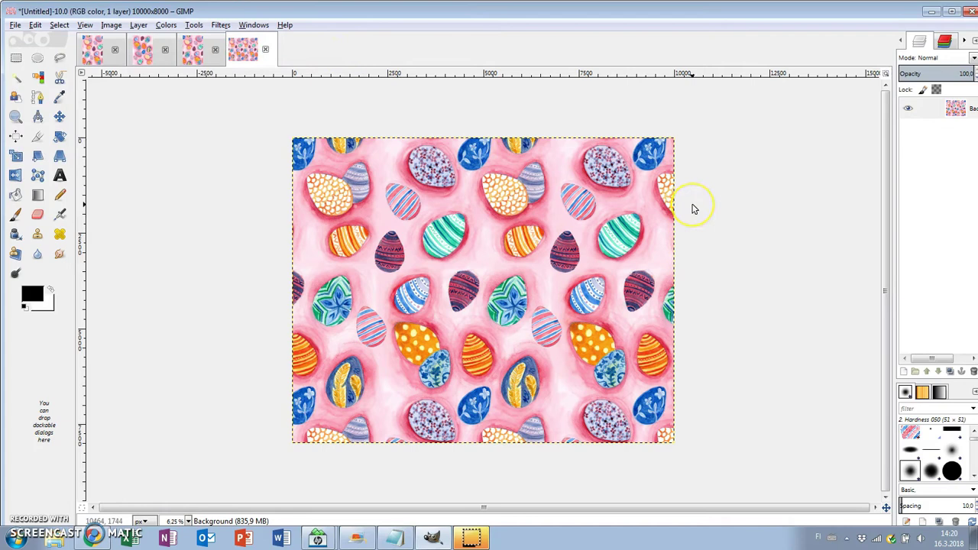
key(plus)
scroll(695, 216, down, 1)
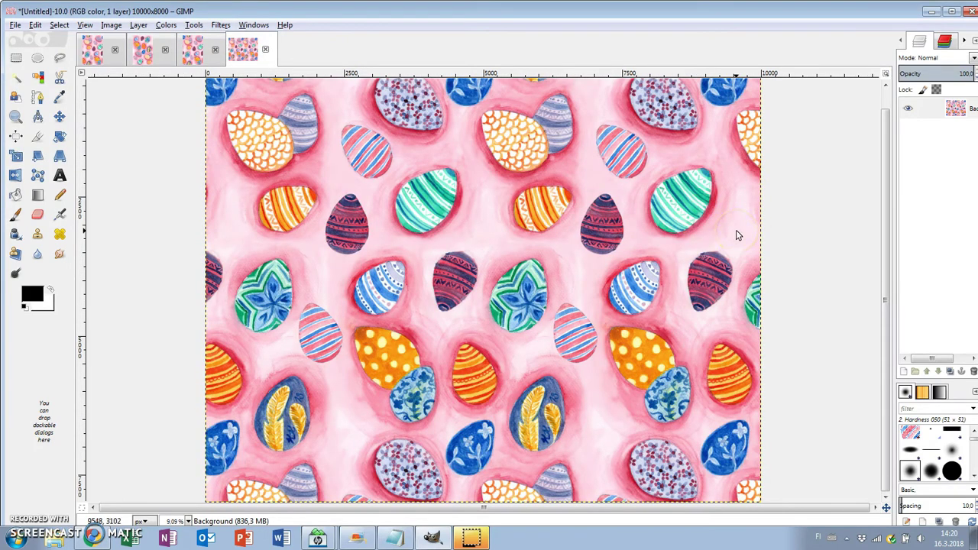
scroll(737, 235, up, 1)
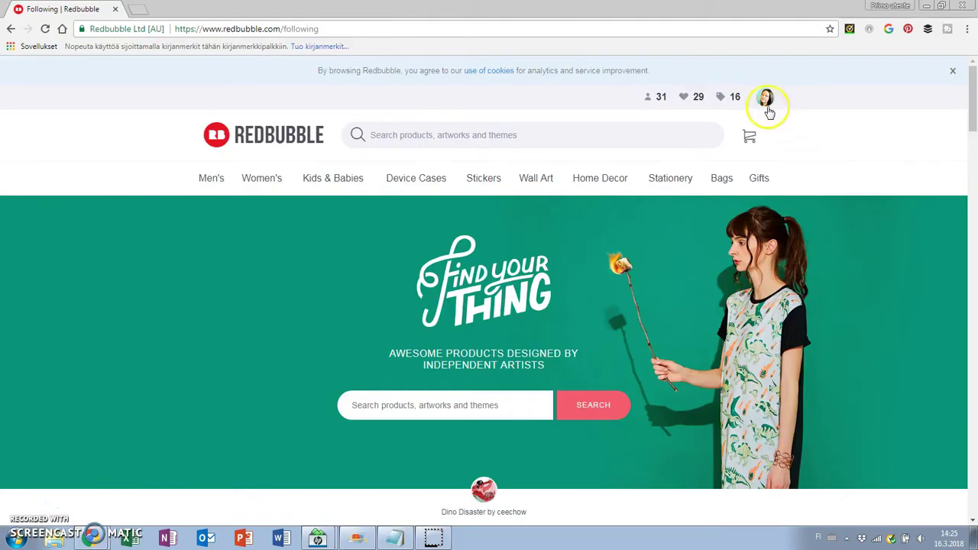
Switch to Redbubble in the browser, start a new work and upload easter-egg-watercolor-painting03 to all products.
click(764, 97)
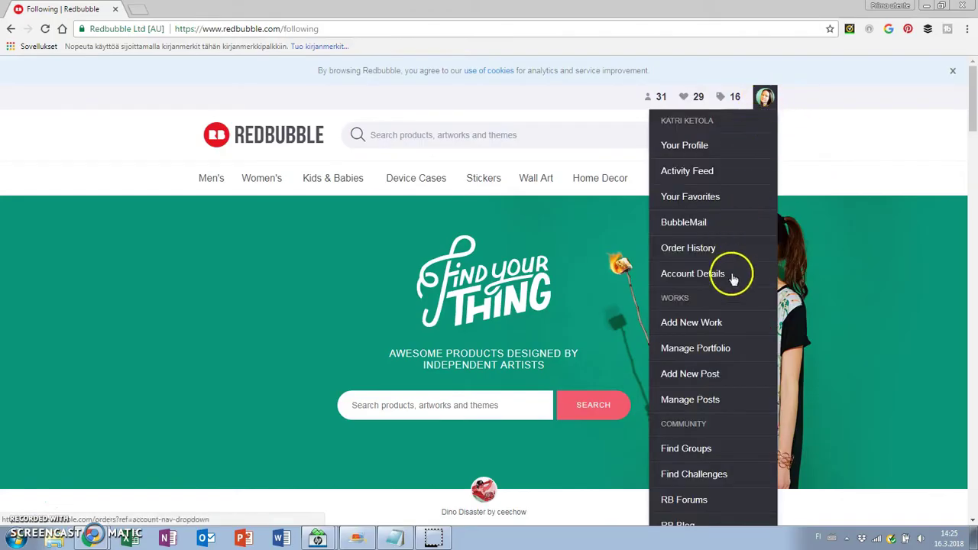
click(705, 321)
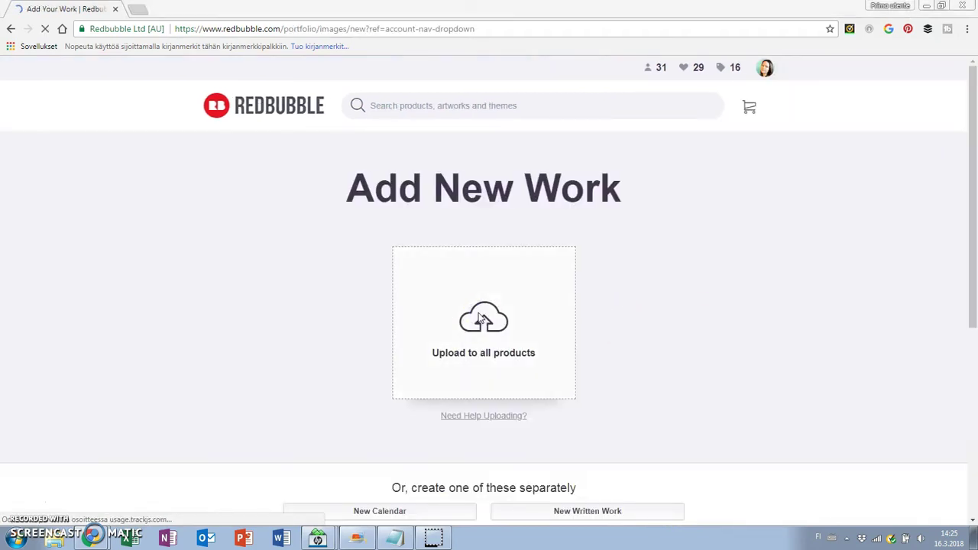
click(485, 344)
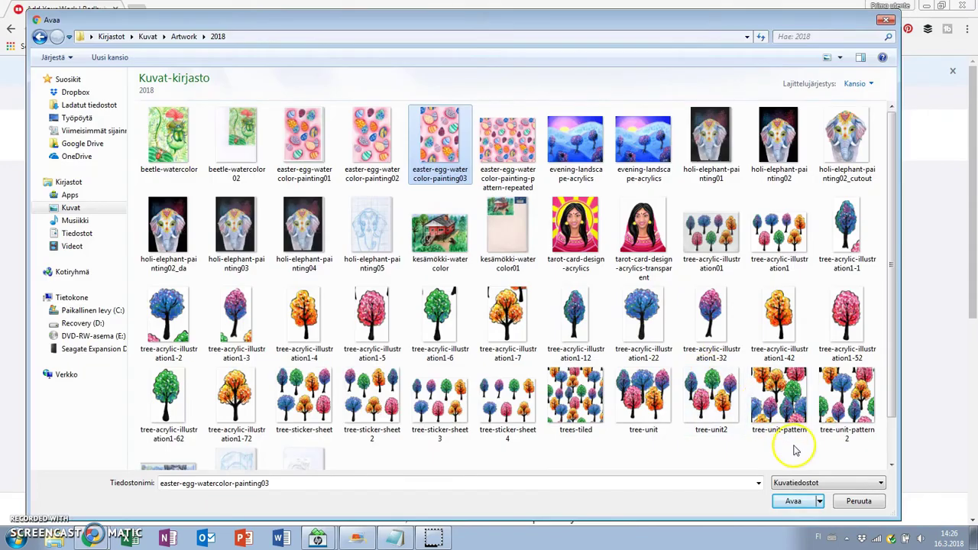
click(789, 503)
Edit the Contrast Tanks design to repeat in a regular grid and set its size on the product to 40%.
scroll(786, 344, down, 5)
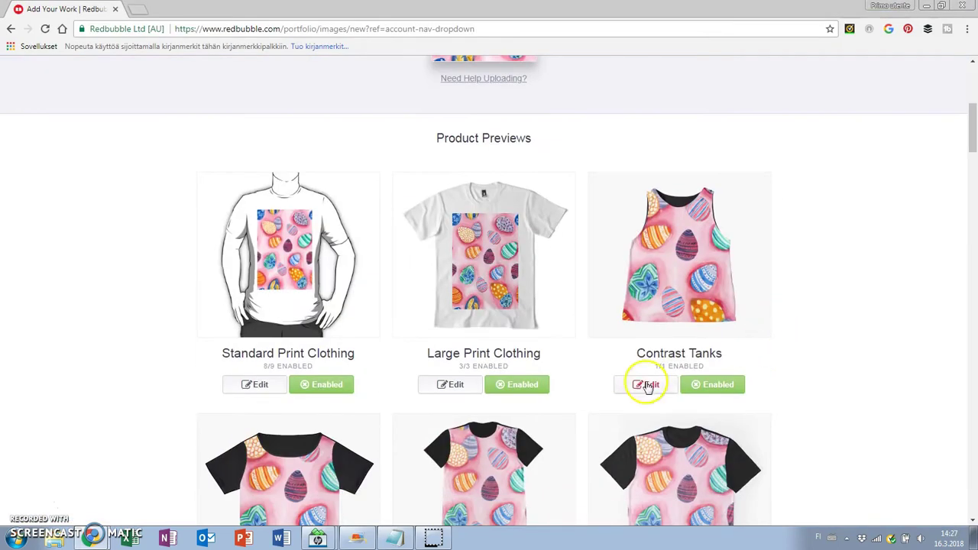
click(646, 385)
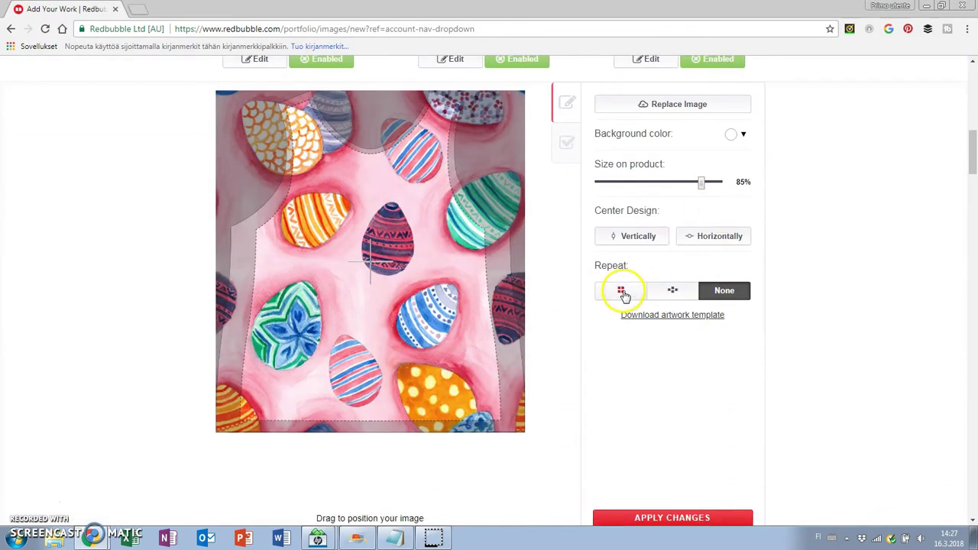
click(623, 295)
click(682, 183)
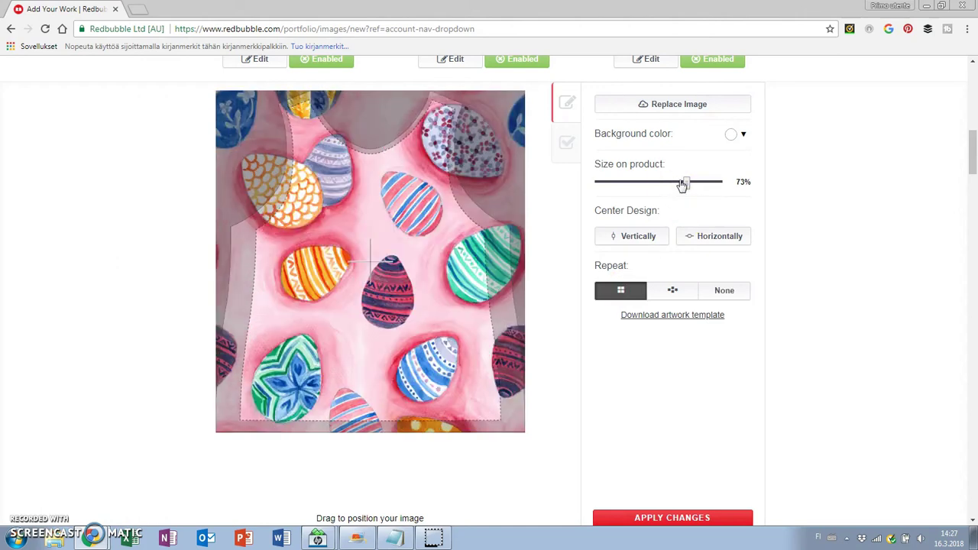
click(646, 184)
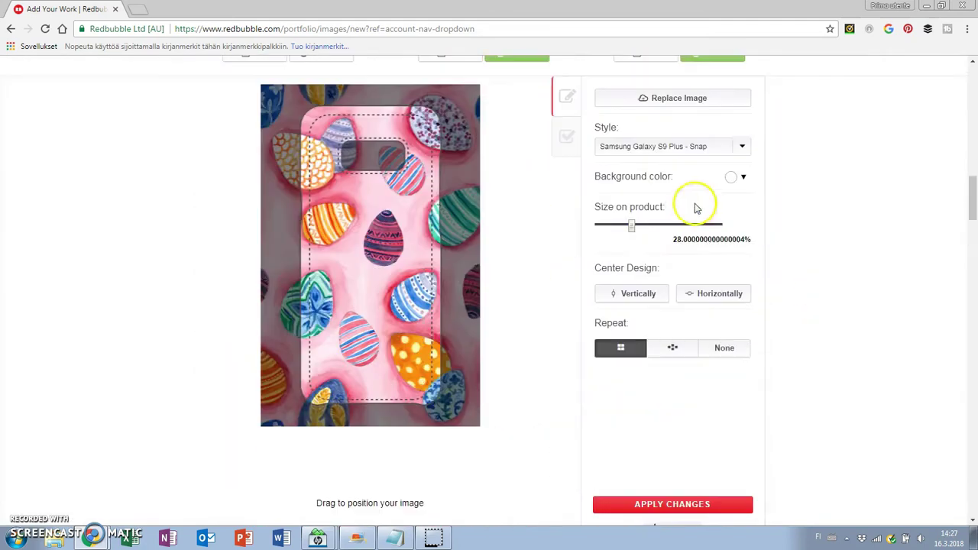
Repeat the pattern in a regular grid on the Samsung Galaxy S9 Plus snap case, reposition it and size it to 22%.
click(619, 225)
drag(402, 229, 331, 245)
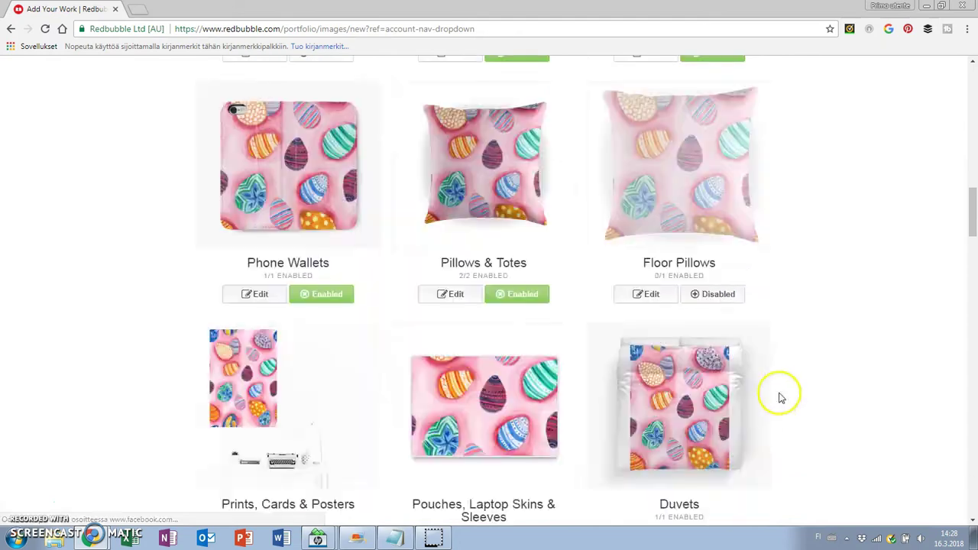
scroll(808, 412, down, 15)
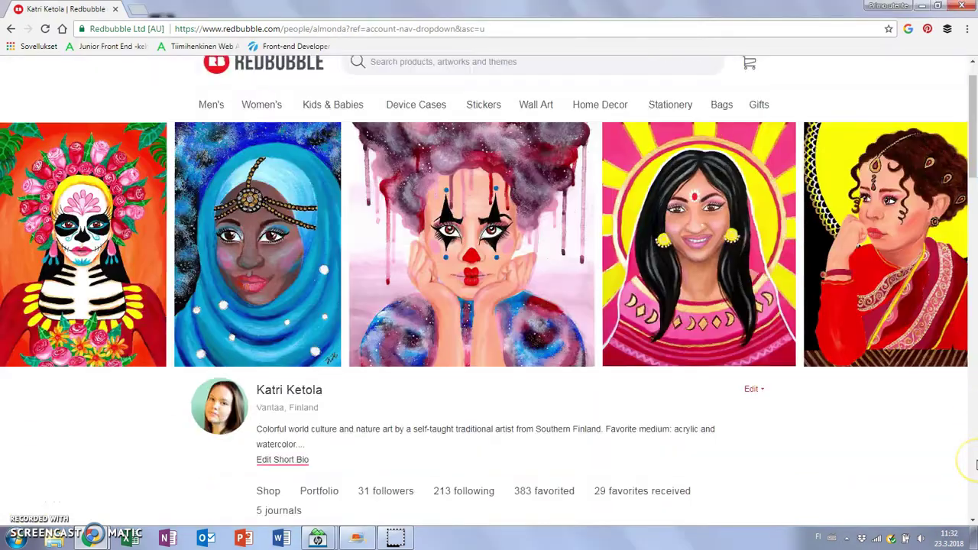
Find the Easter egg watercolor pattern among the recently added works on the artist's profile and open it.
scroll(975, 465, down, 9)
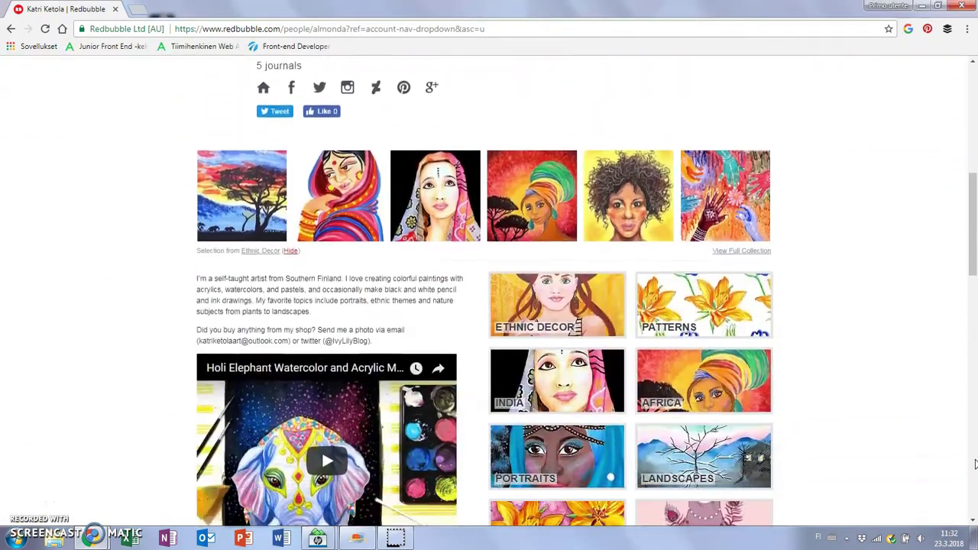
scroll(975, 465, down, 5)
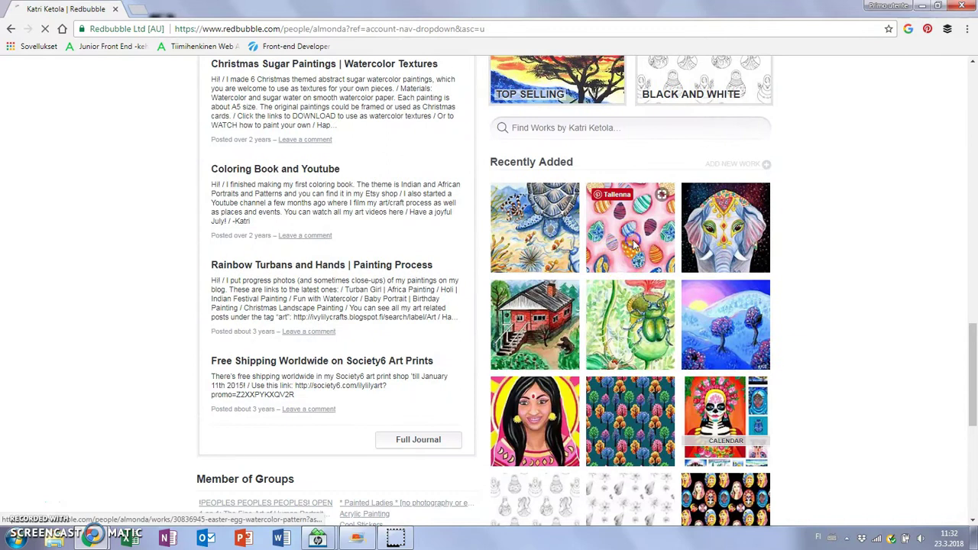
click(638, 243)
Review how the egg pattern appears on the available apparel, cases, wall art and home decor products.
scroll(862, 350, down, 5)
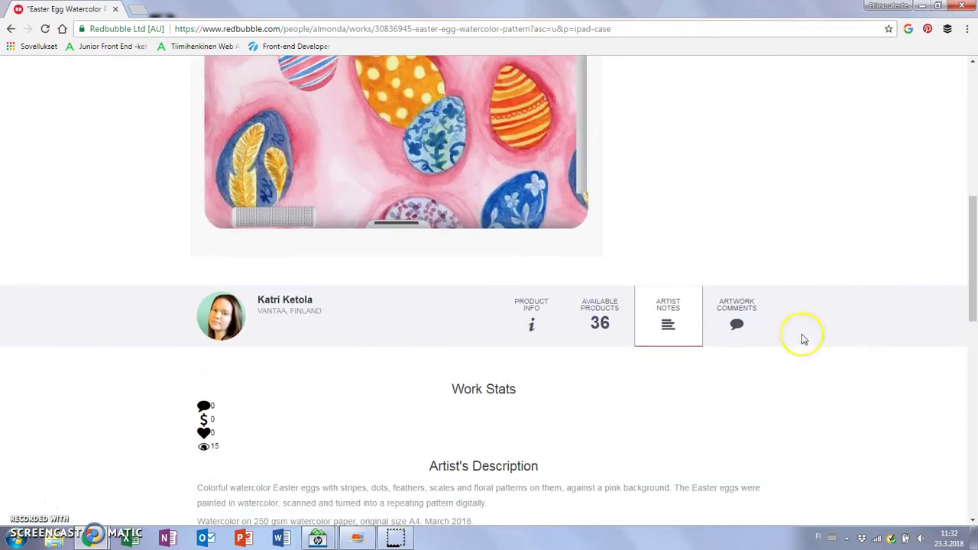
click(620, 319)
scroll(862, 343, down, 5)
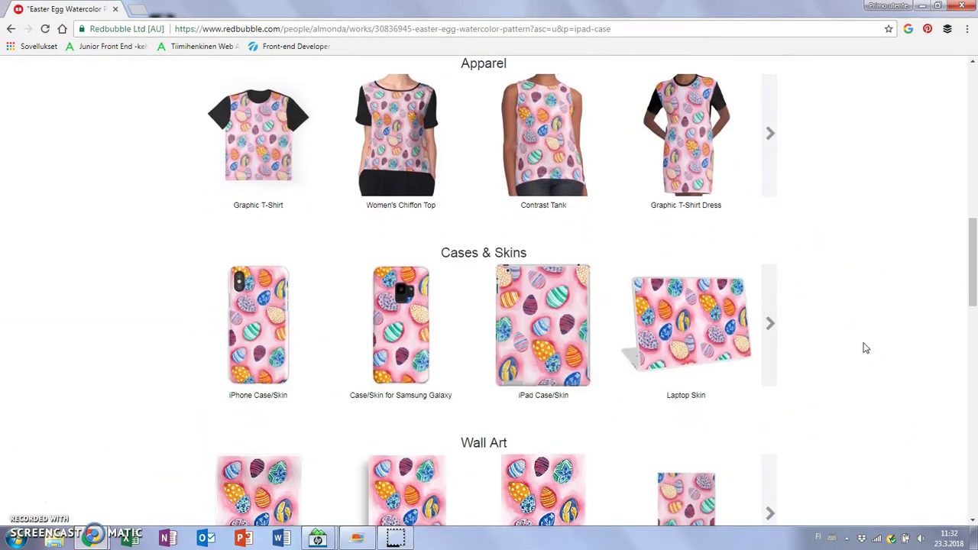
scroll(866, 348, down, 3)
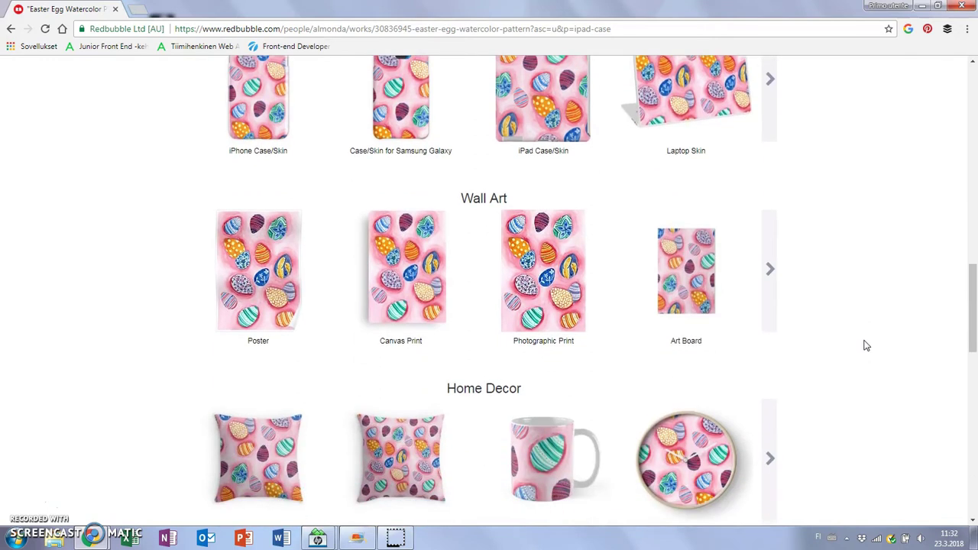